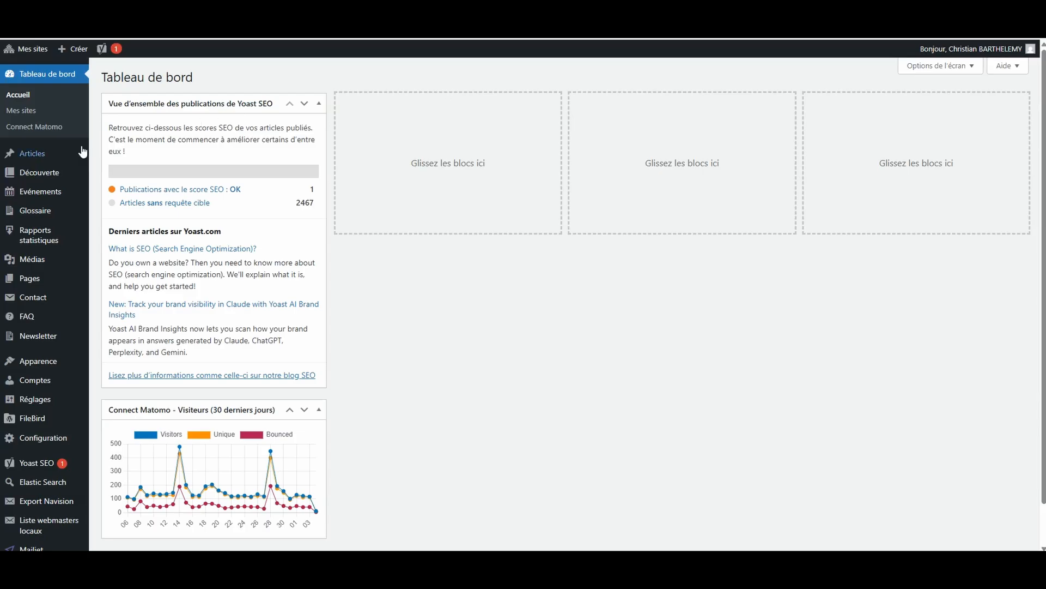
Start a new article titled 'Rencontre avec' the guest, with a Chapô about supporting associations.
mouse_move(41, 155)
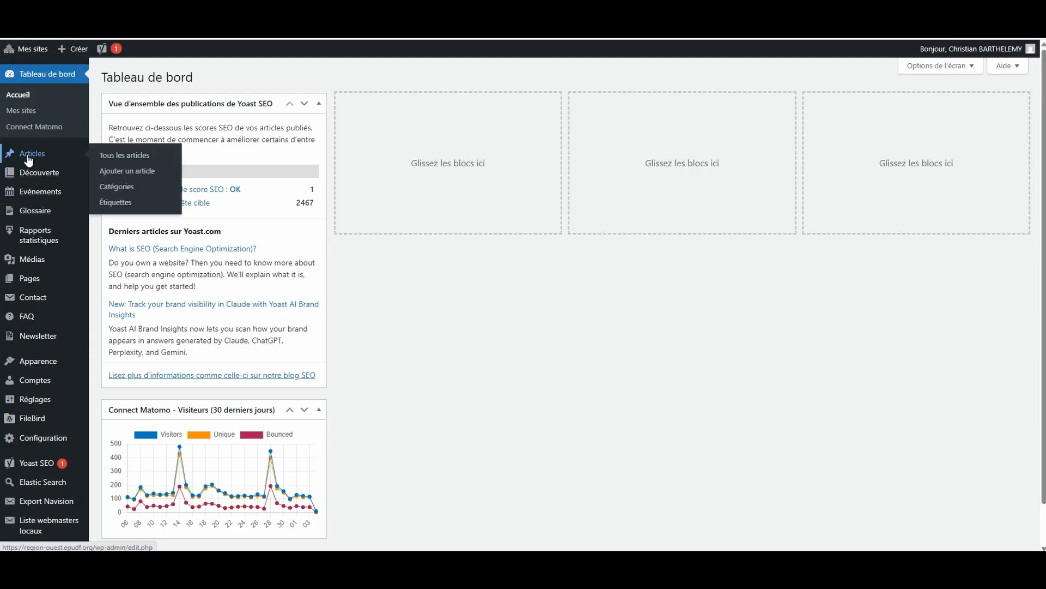
click(132, 172)
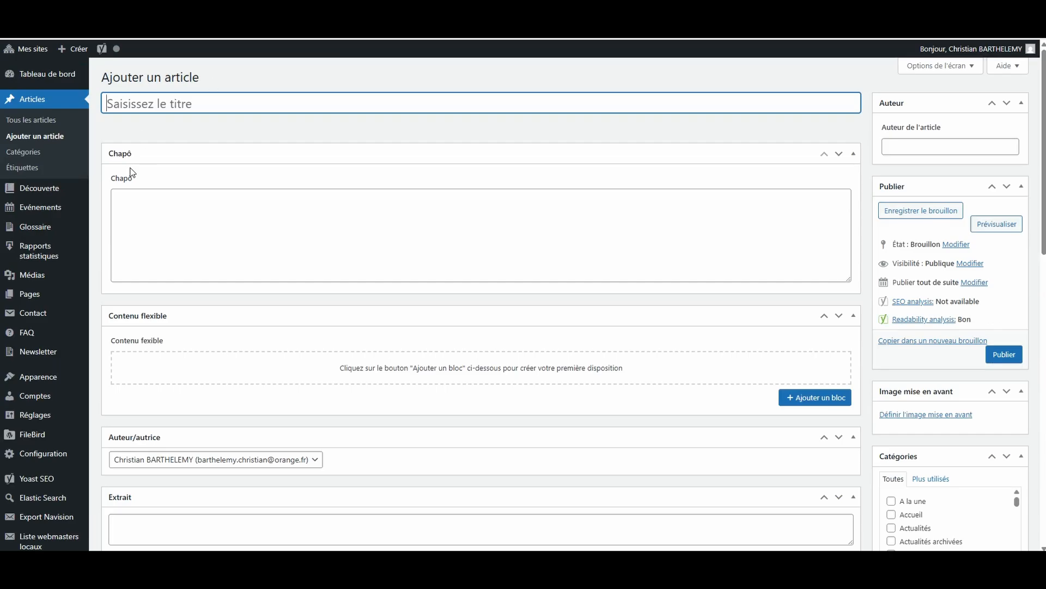
click(122, 197)
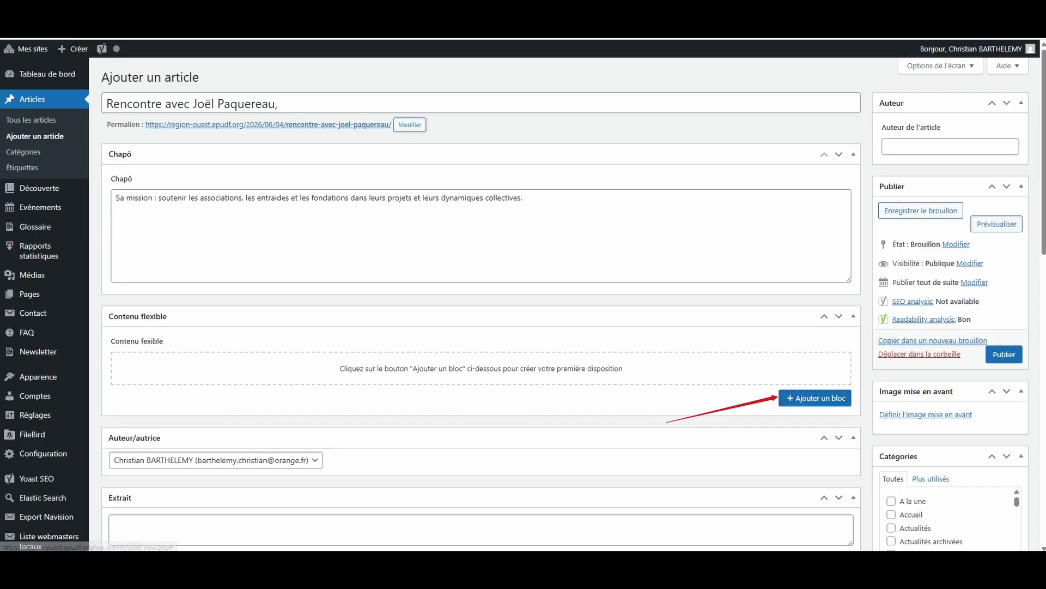
Add a 'Bloc texte simple' block to the article's flexible content.
click(816, 398)
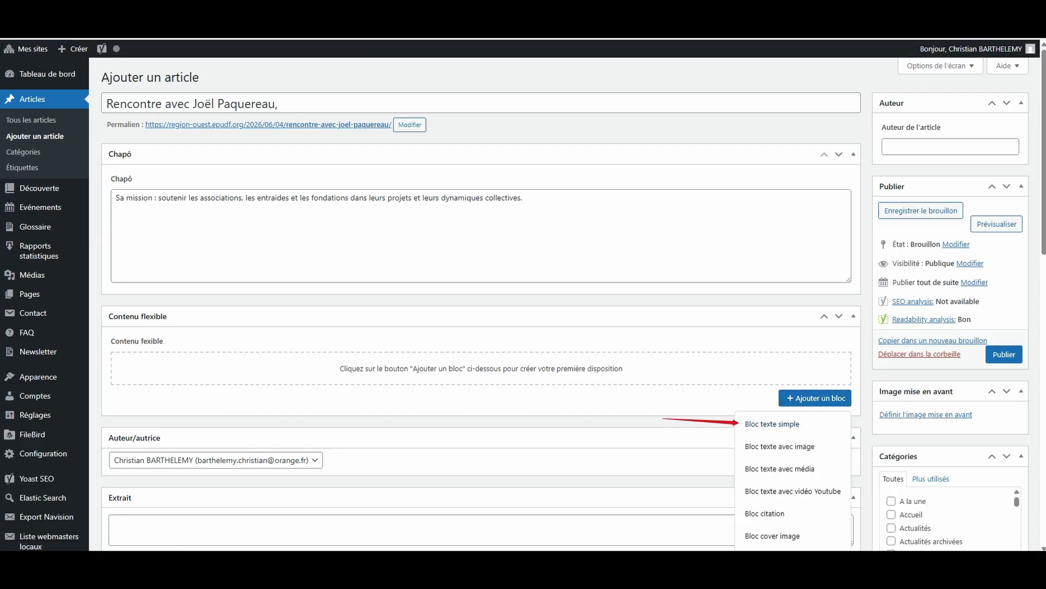
click(772, 424)
scroll(468, 331, up, 1)
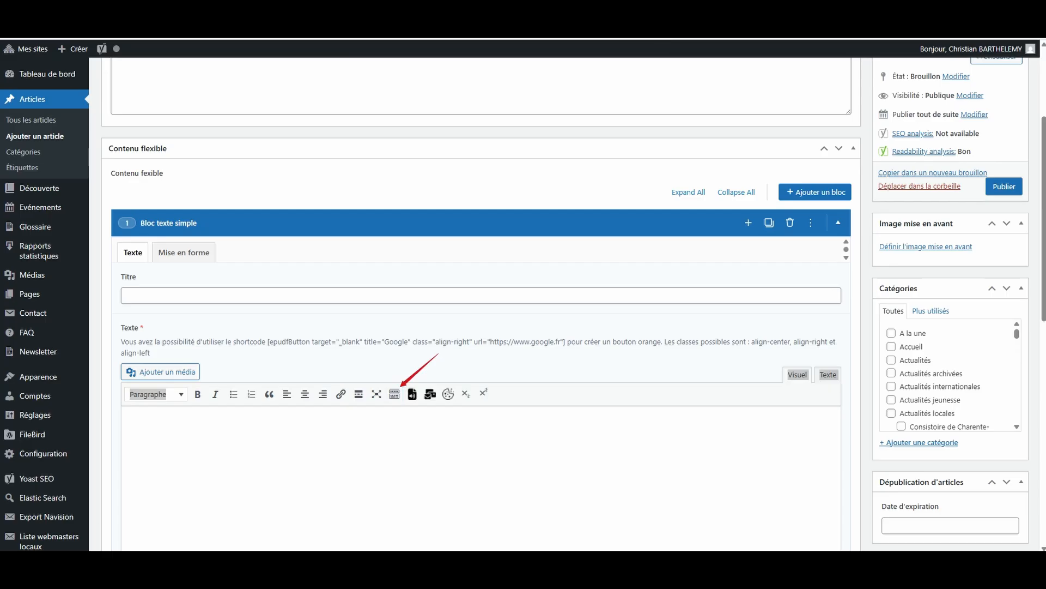
Show the extended formatting row and review its text colour, Georgia font and 14px size options.
click(395, 396)
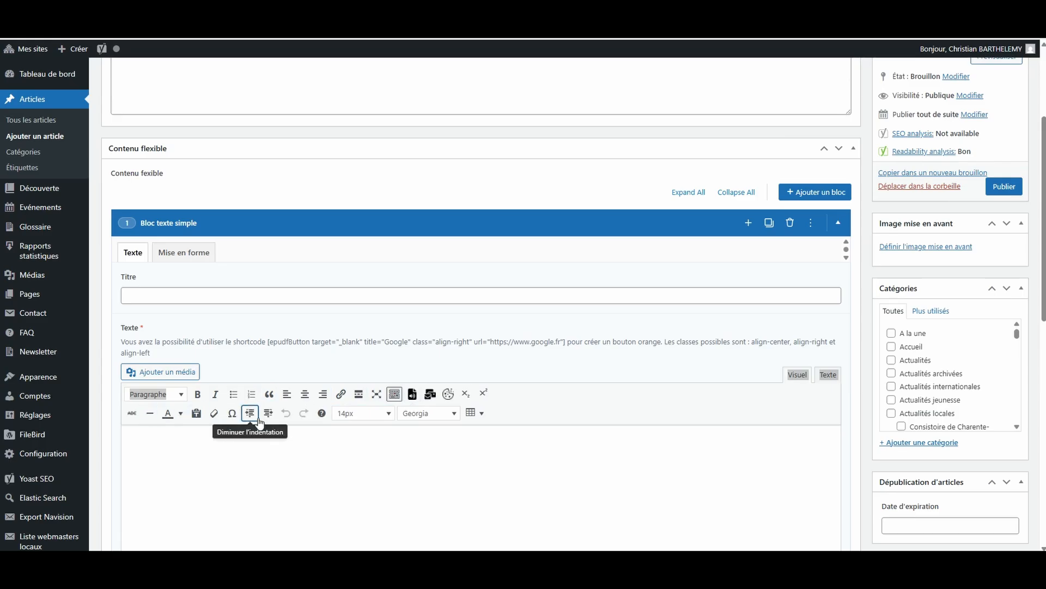
click(181, 413)
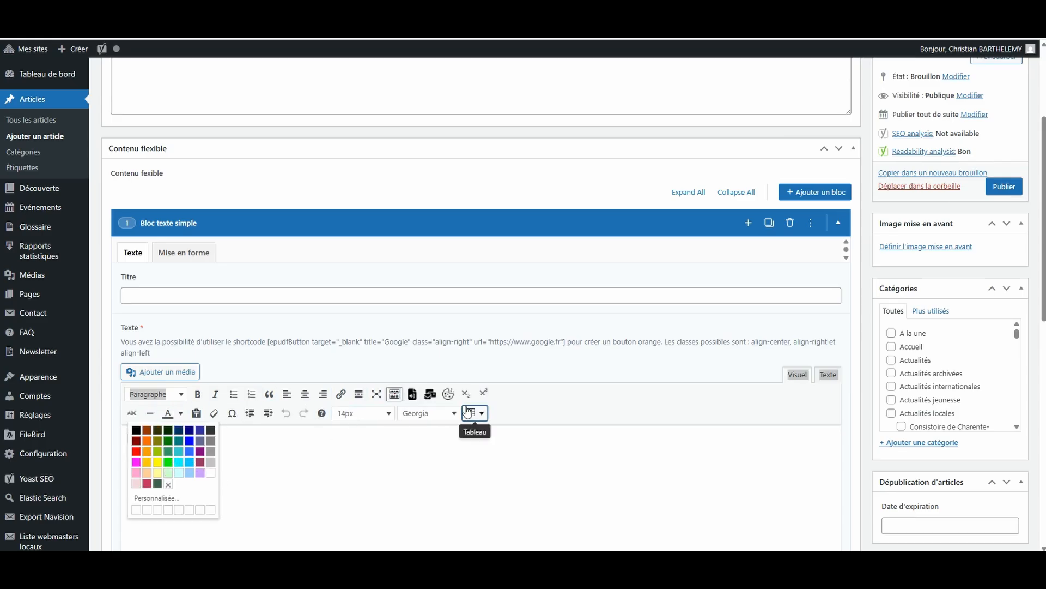
click(444, 413)
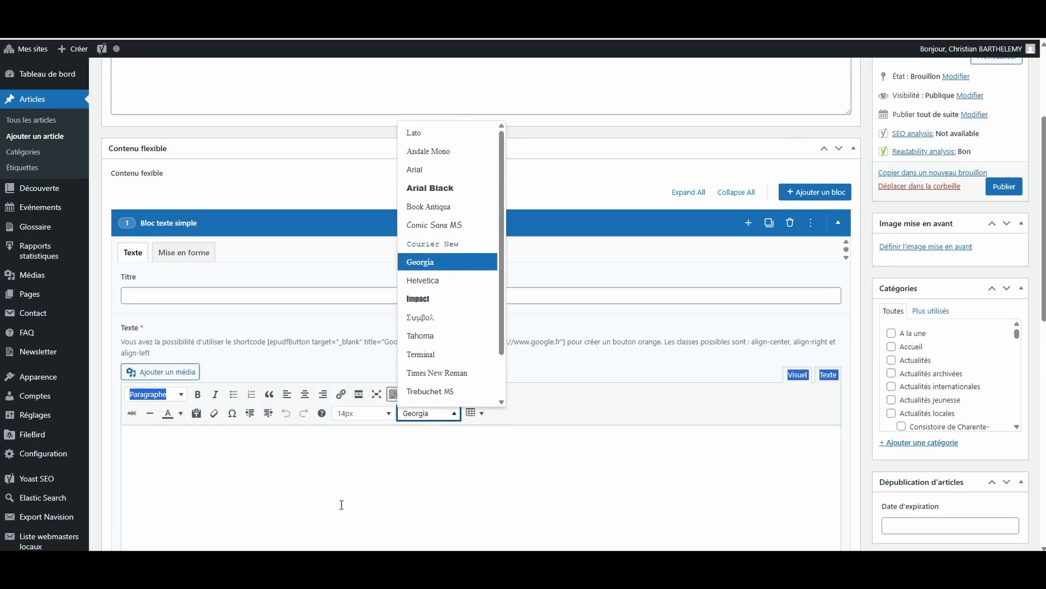
click(354, 414)
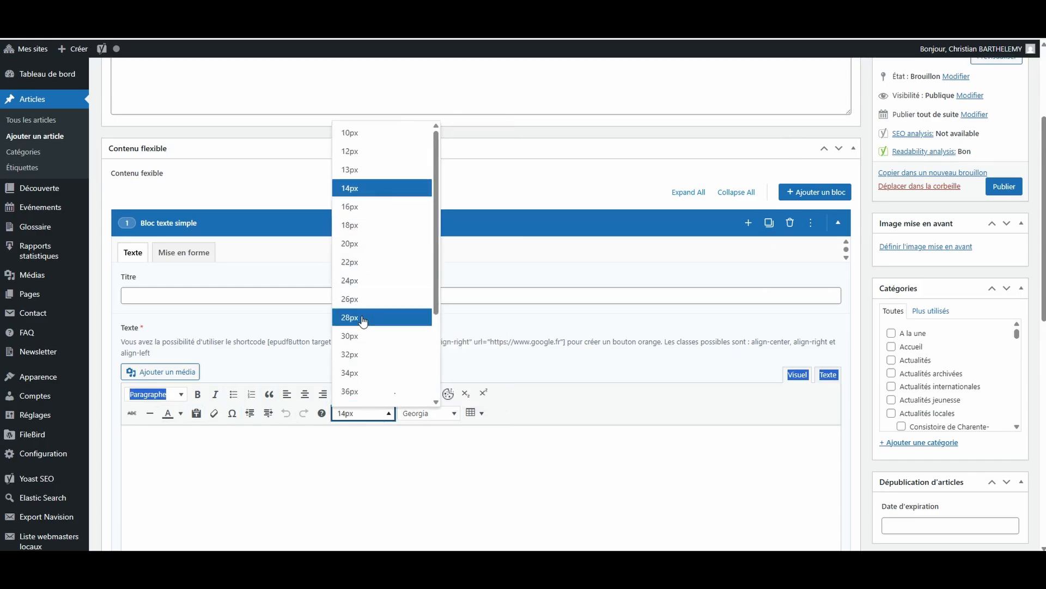
click(358, 464)
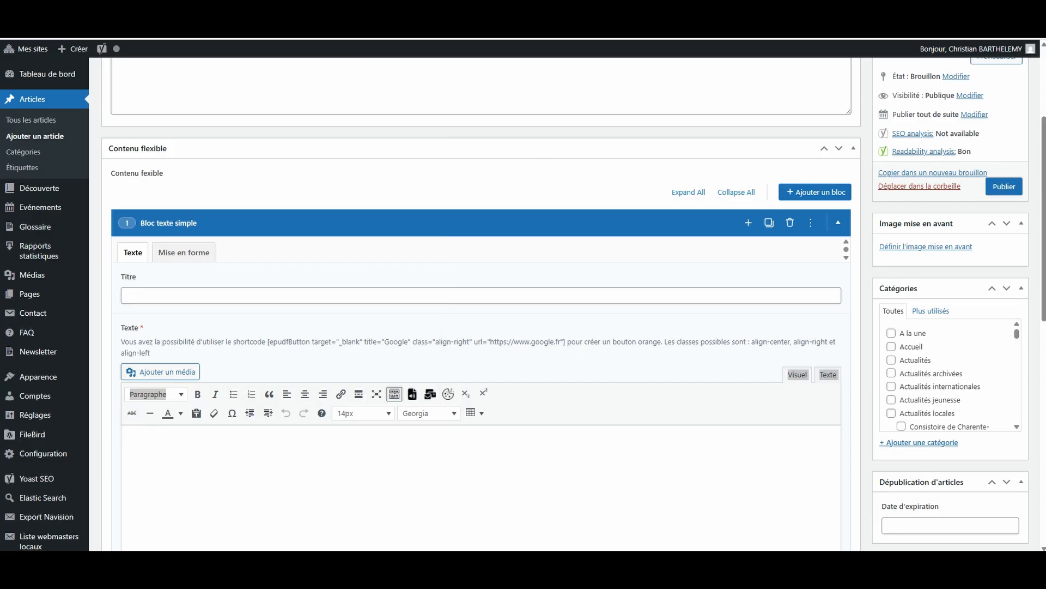
Paste the 936-character interview text, with its bold parcours question, into the block.
text(Sa mission : soutenir les associations, les entraides et les fondations dans leurs projets et leurs dynamiques collectives.  Le Protestant de l’Ouest : Parlez-nous un peu de vous et de votre parcours Joël Paquereau : Je suis né à Orléans, d’une mère luthérienne et d’un père calviniste, et j’ai grandi dans la paroisse réformée d’Orléans. Je suis marié à Nathalie, aujourd’hui aumônier des hôpitaux à La Rochelle et à Niort. Nos engagements dans différentes paroisses ont nourri mon attachement à une foi incarnée dans l’écoute, l’accompagnement et la solidarité. Mon parcours professionnel s’est construit autour de l’accompagnement, de l’insertion professionnelle, de l’économie sociale et solidaire et du développement territorial. J’ai travaillé dans l’accompagnement de personnes en situation de handicap, l’entrepreneuriat coopératif, l’insertion et également auprès de publics en situation d’exil, notamment à Djibouti avec le DEFAP.)
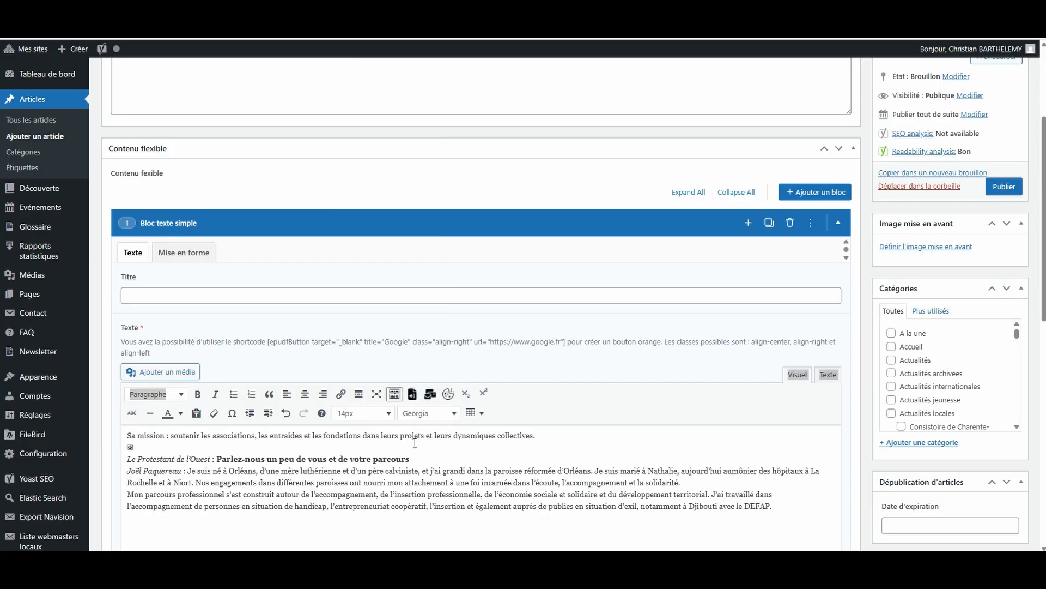
scroll(736, 350, down, 2)
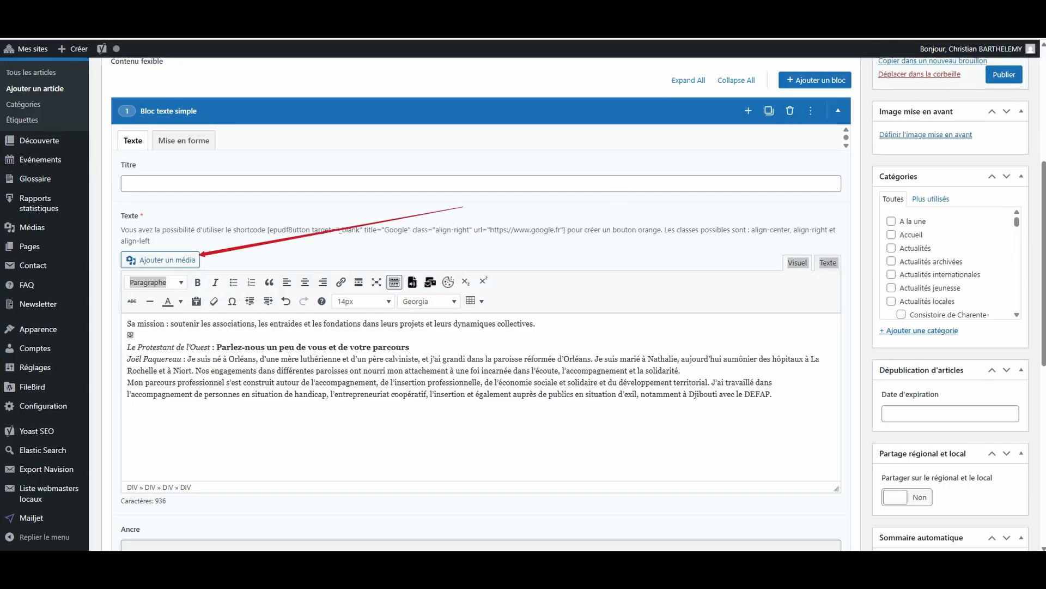
Open Ajouter un média on its upload panel, browsing for capture_04072026_082822.jpg then cancelling.
click(160, 260)
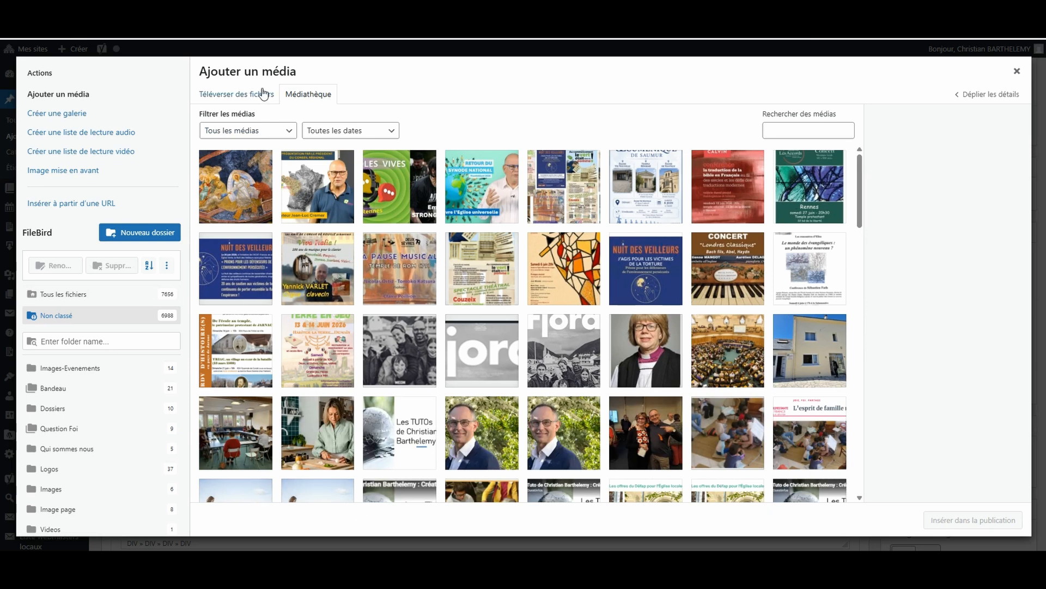
click(234, 97)
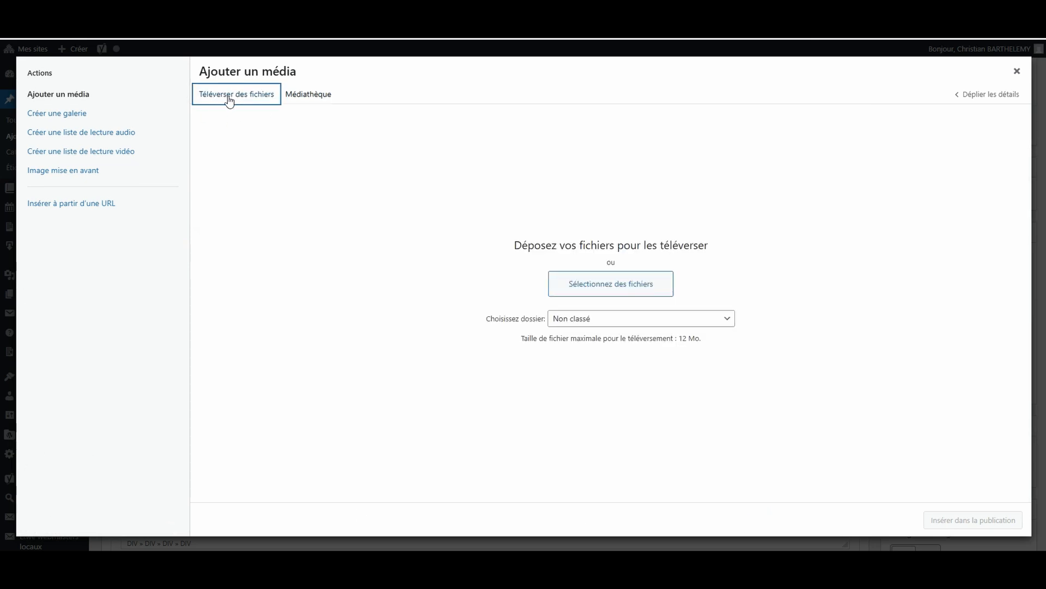
click(600, 288)
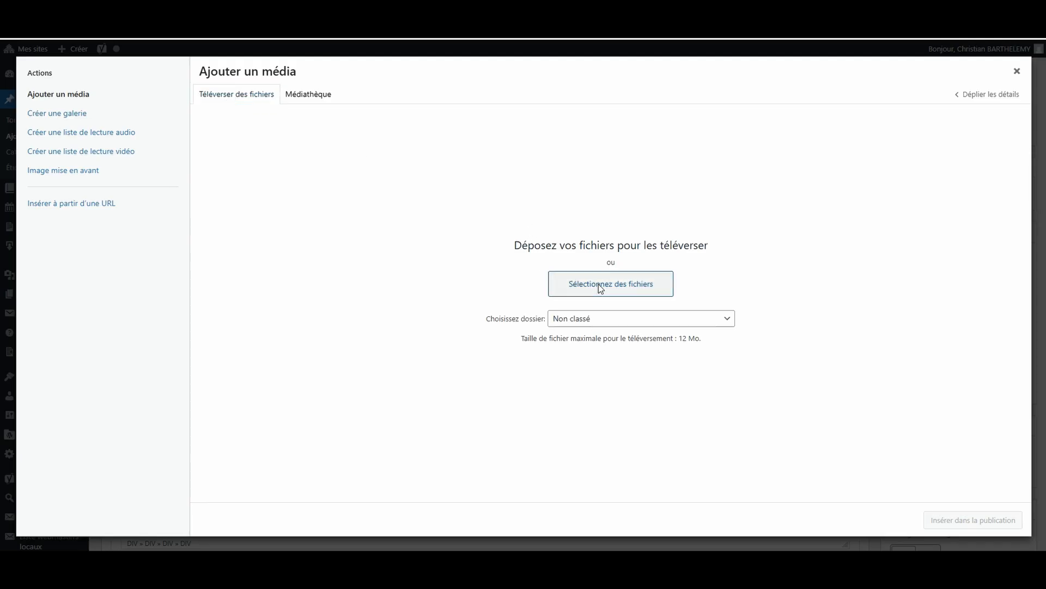
click(579, 286)
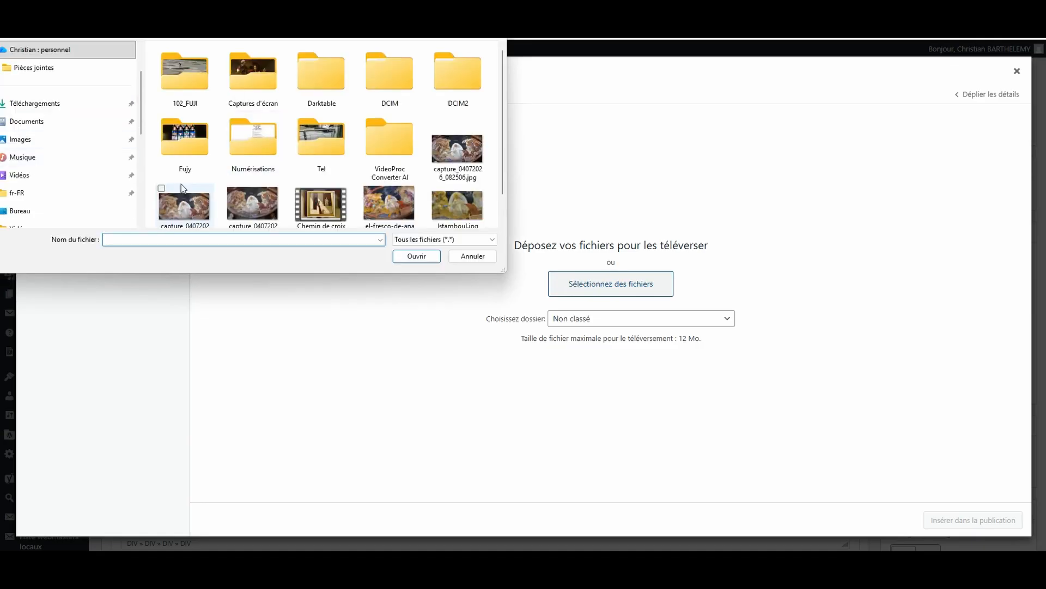
click(247, 204)
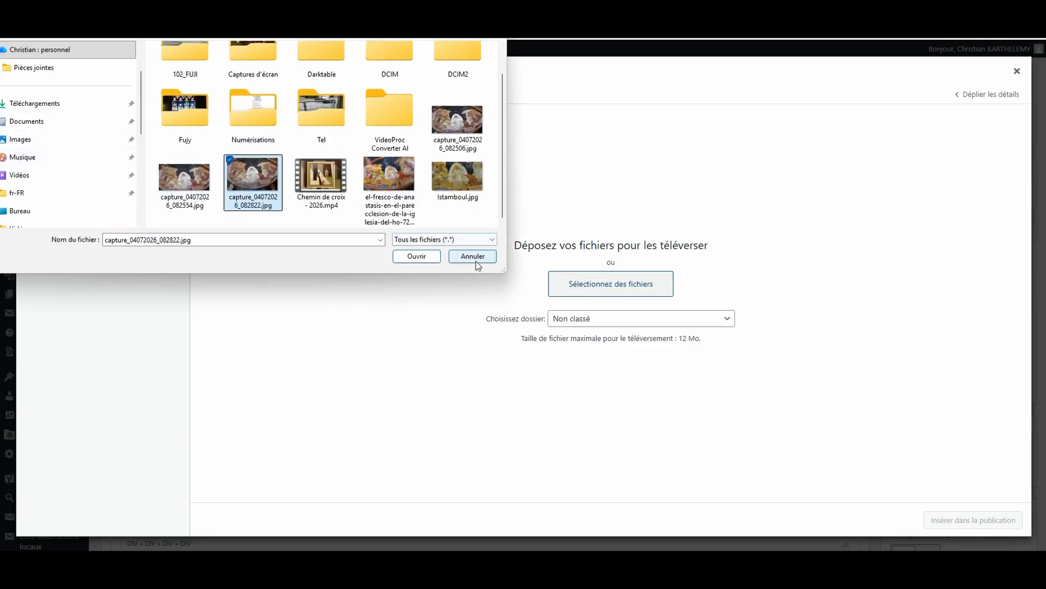
key(Escape)
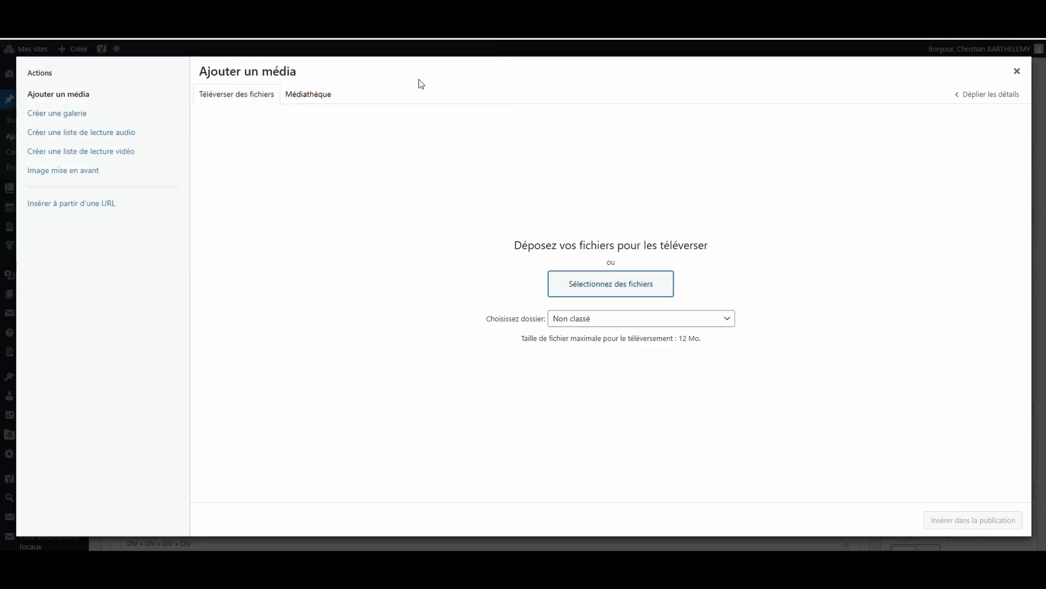
Insert the fresco image from the Médiathèque into the text block.
click(296, 97)
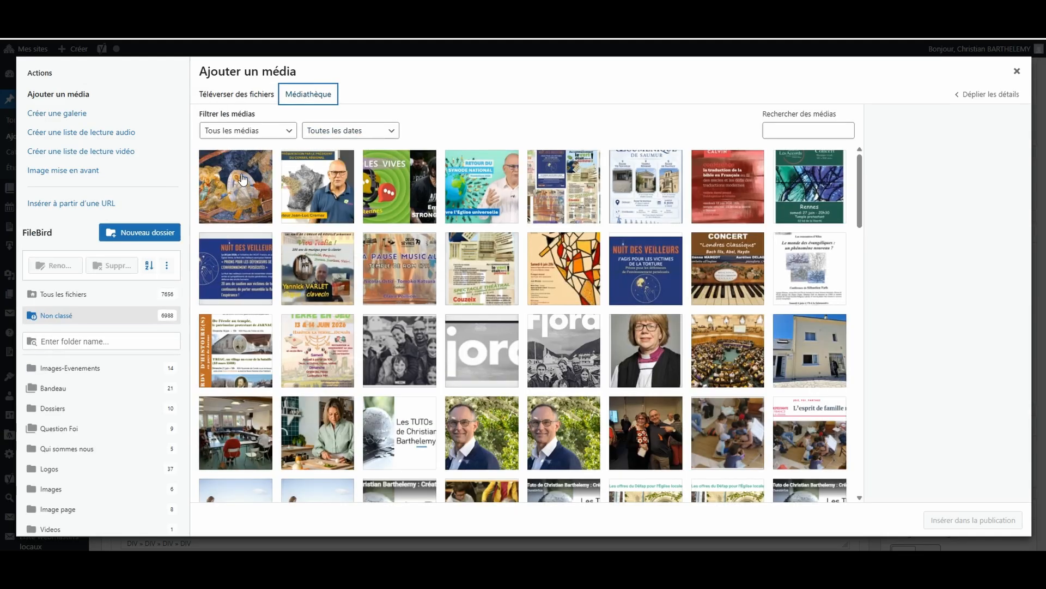
click(242, 179)
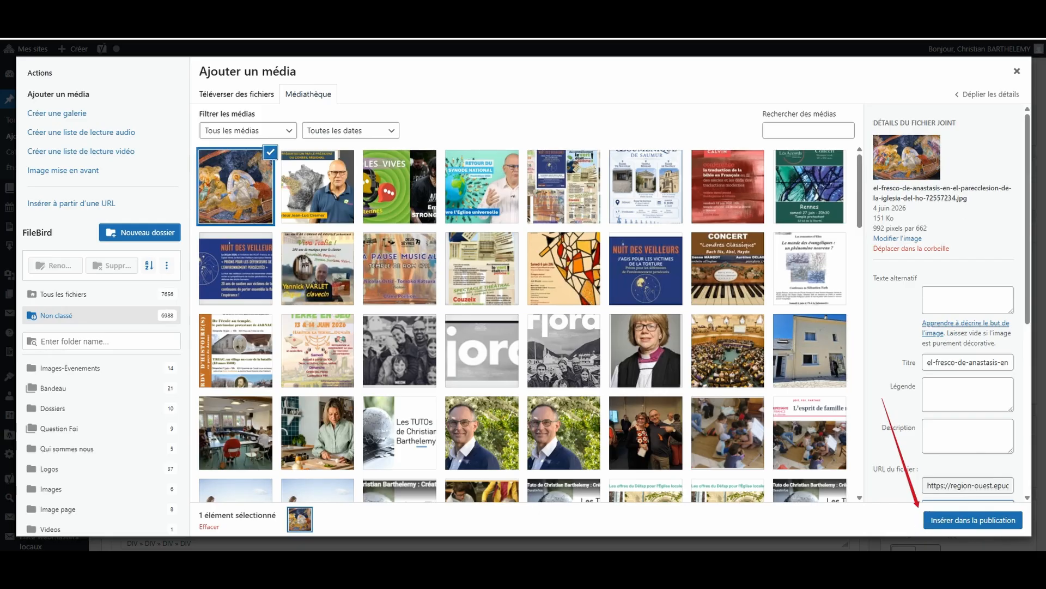
click(973, 520)
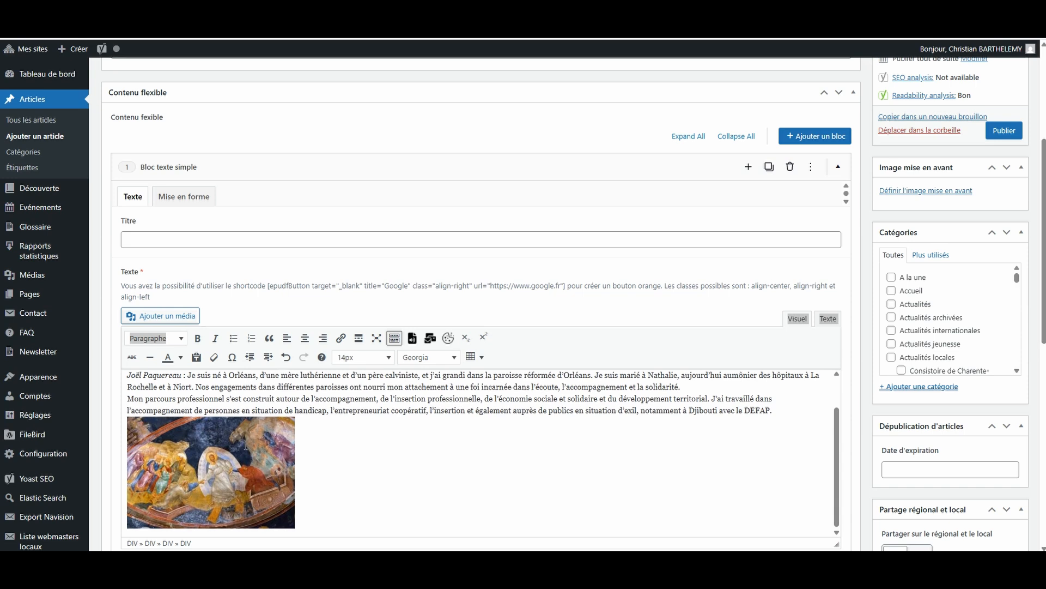
Open the image details of the inserted fresco.
click(216, 445)
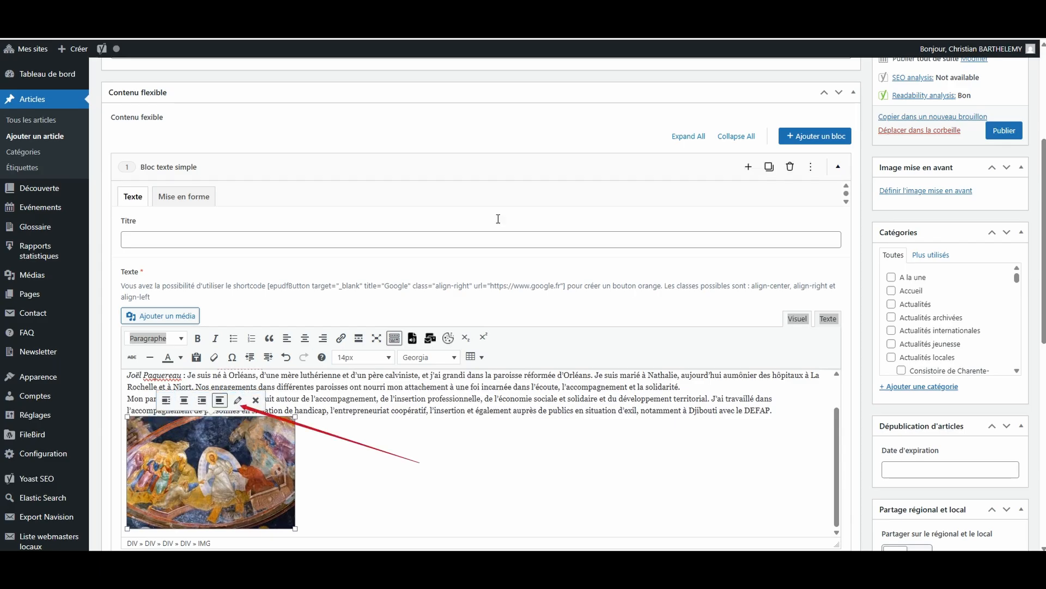
click(237, 400)
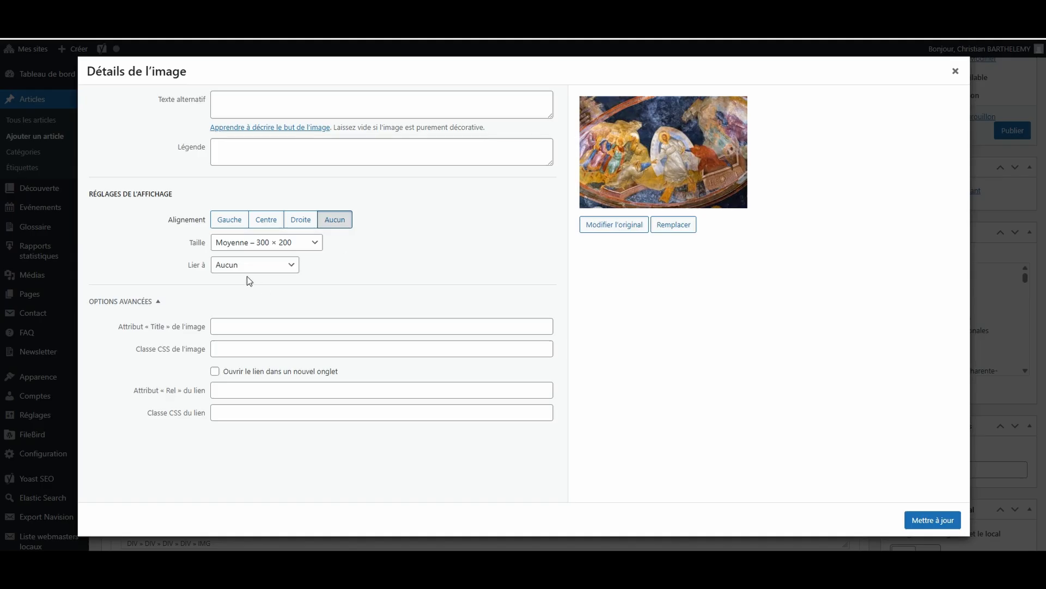
Centre the fresco at its original 992 × 662 size with title attribute 'titre'.
click(275, 221)
click(270, 244)
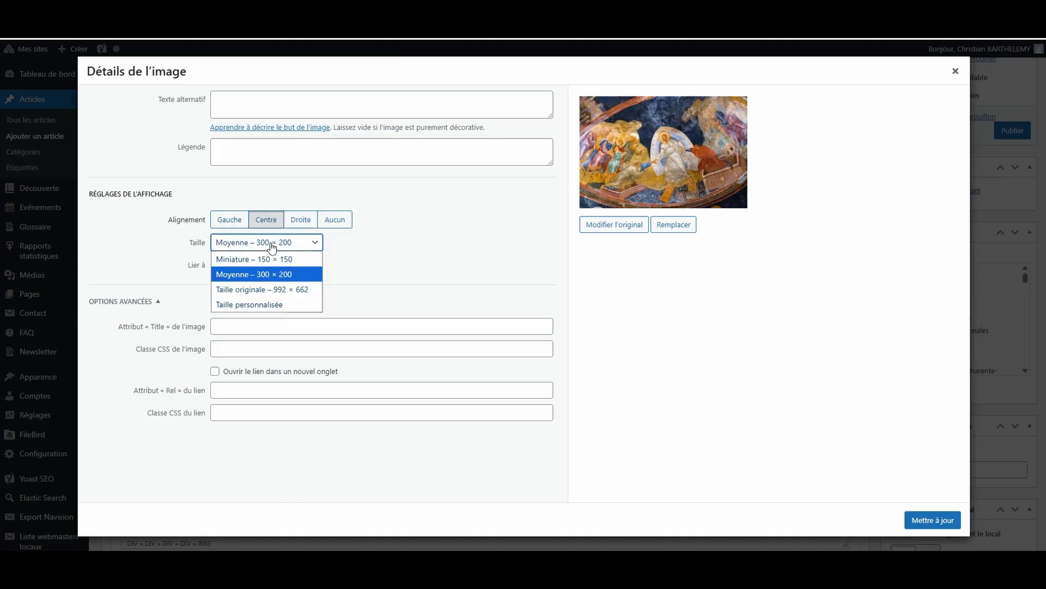
click(252, 289)
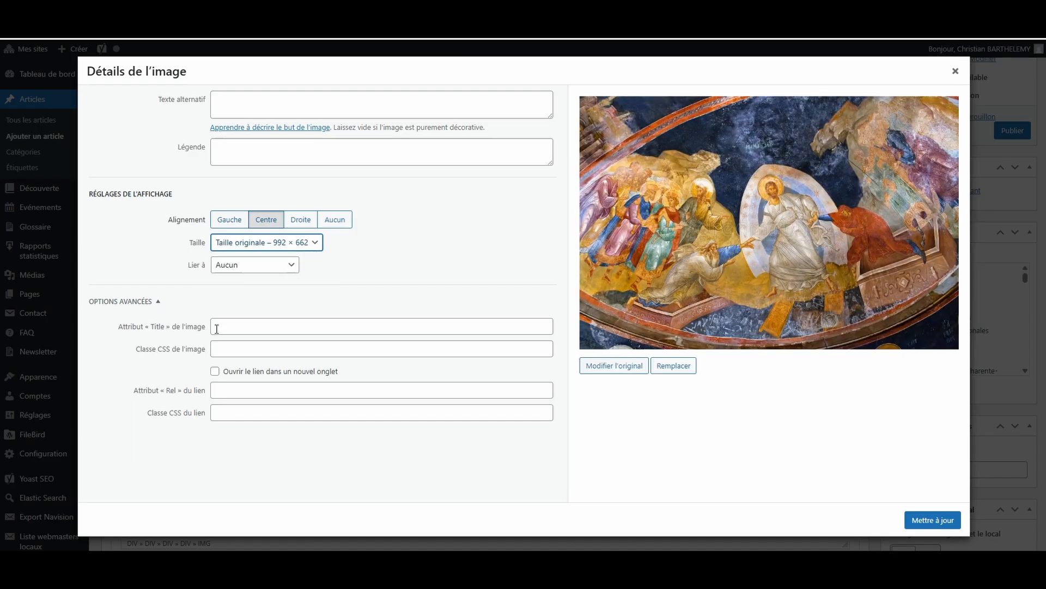
click(216, 327)
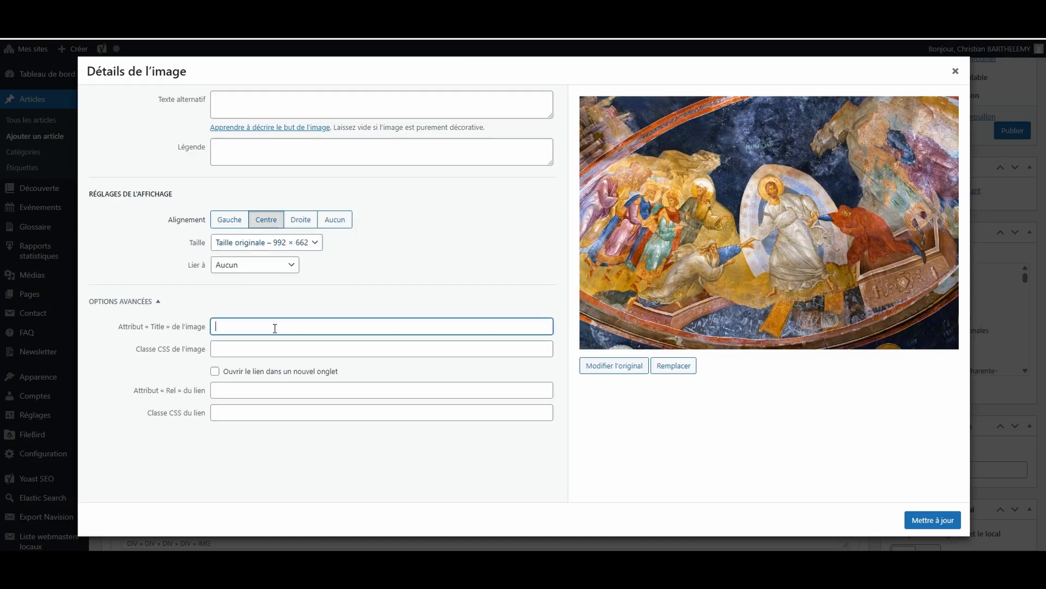
text(titre)
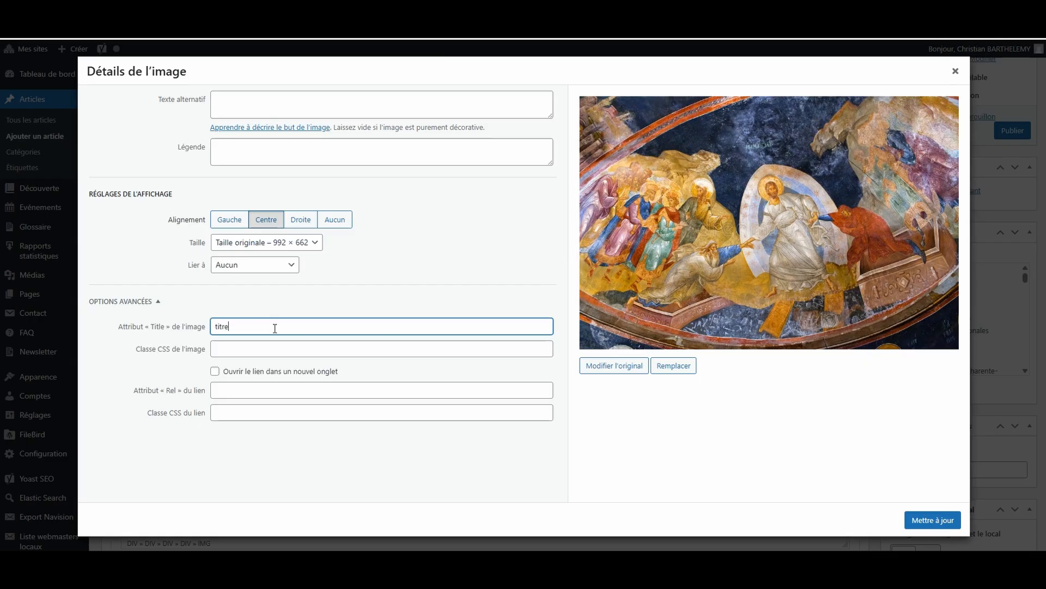
Fill the link's Rel attribute and make the image link open in a new tab.
click(226, 391)
click(315, 424)
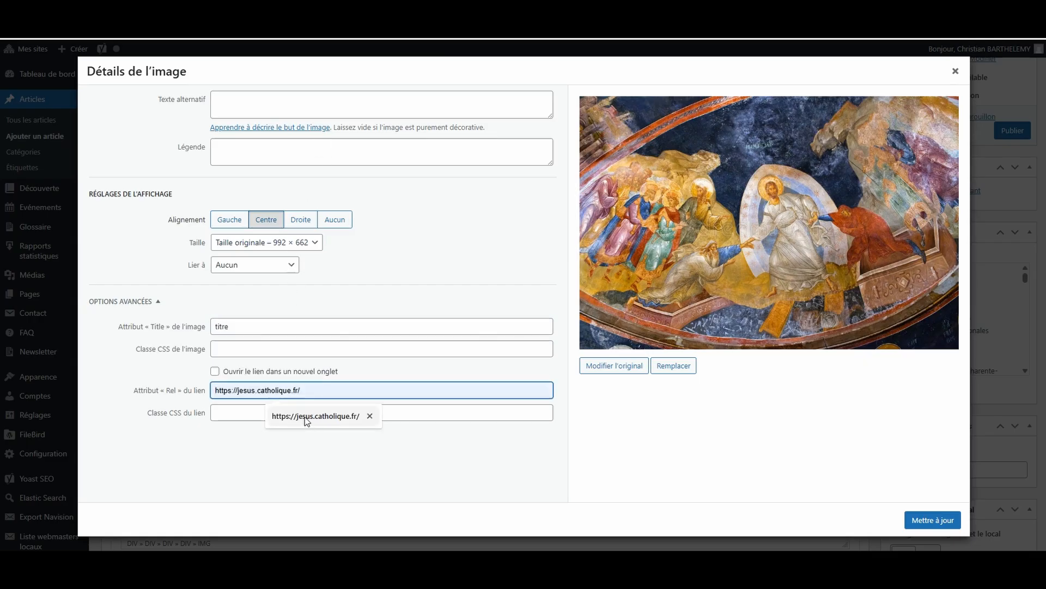
click(215, 373)
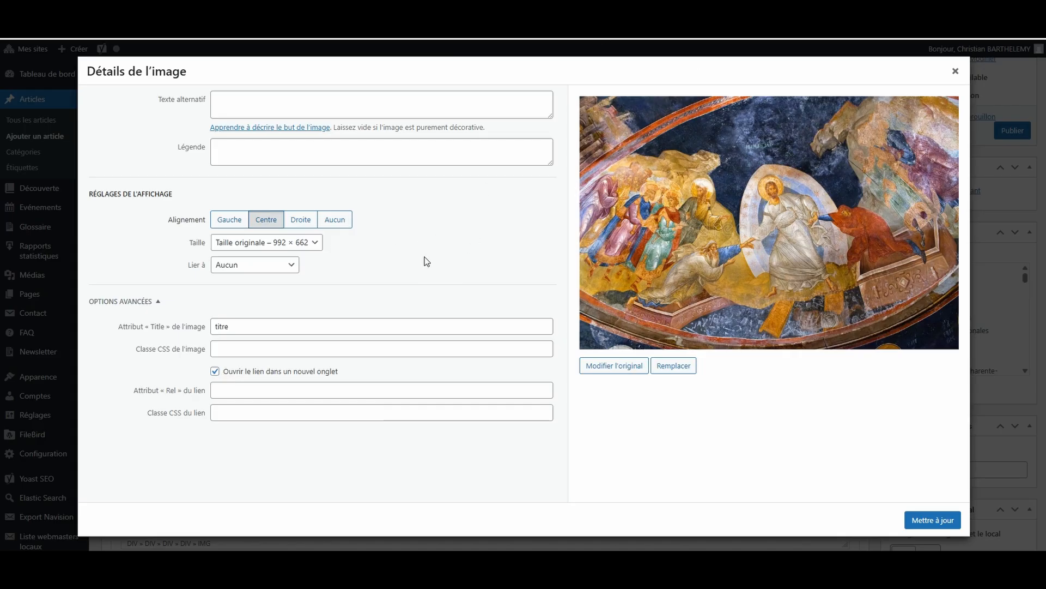
mouse_move(424, 257)
mouse_down()
mouse_move(327, 215)
mouse_move(383, 236)
mouse_move(283, 224)
mouse_up()
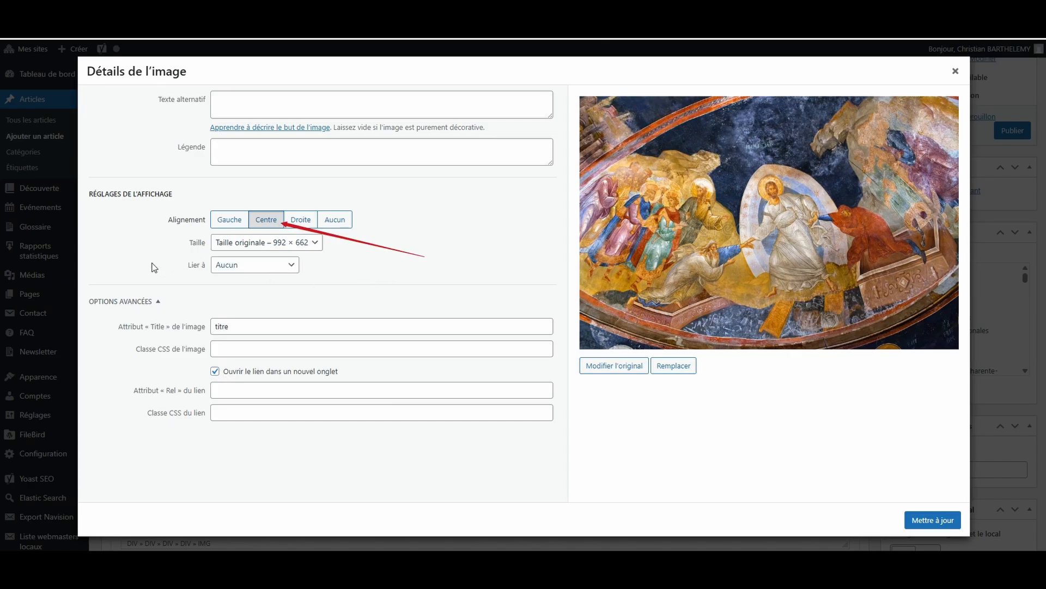
drag(152, 271, 232, 249)
drag(180, 296, 234, 326)
drag(141, 375, 206, 369)
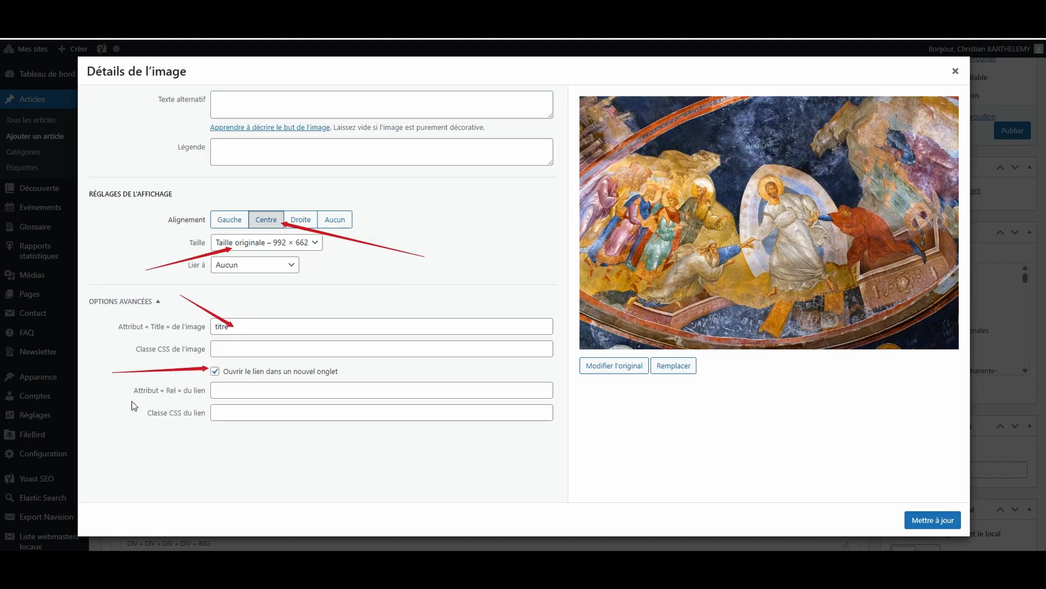
drag(132, 460, 229, 392)
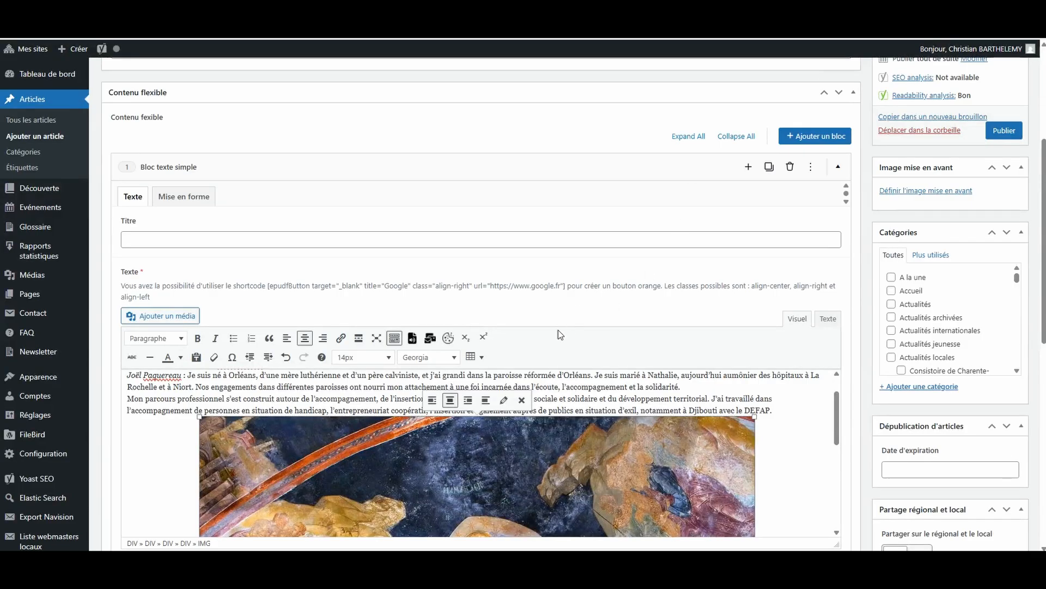
Resize the fresco to medium 300 × 200 and align it left.
scroll(558, 329, down, 4)
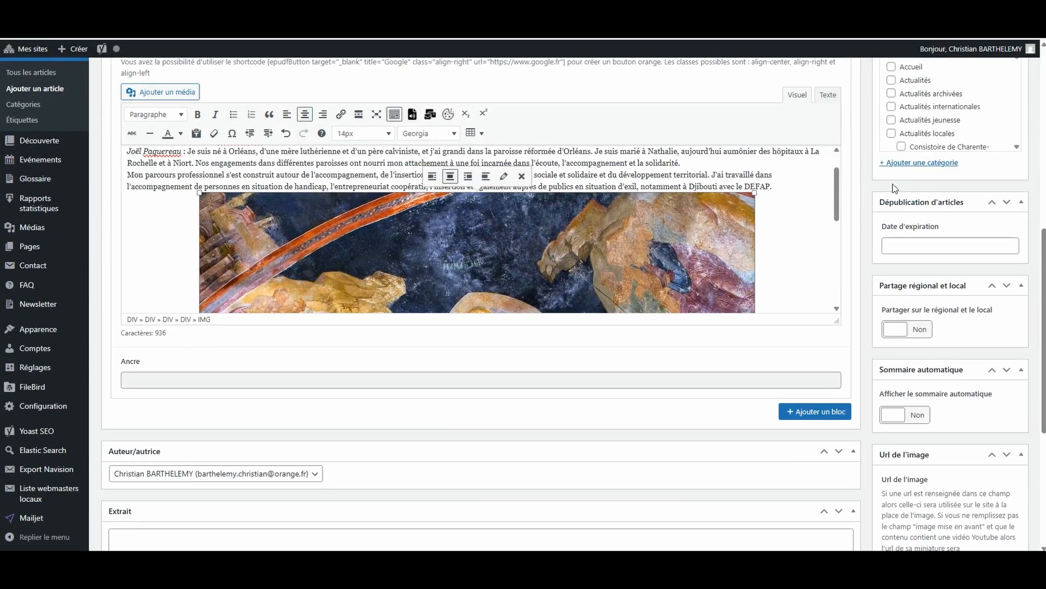
drag(838, 215, 834, 308)
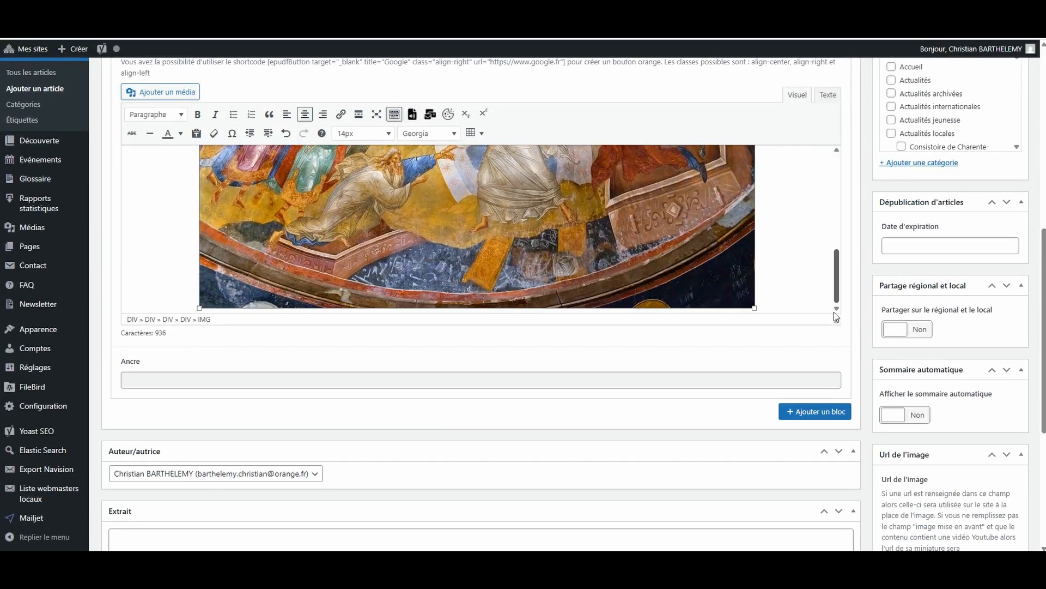
click(504, 158)
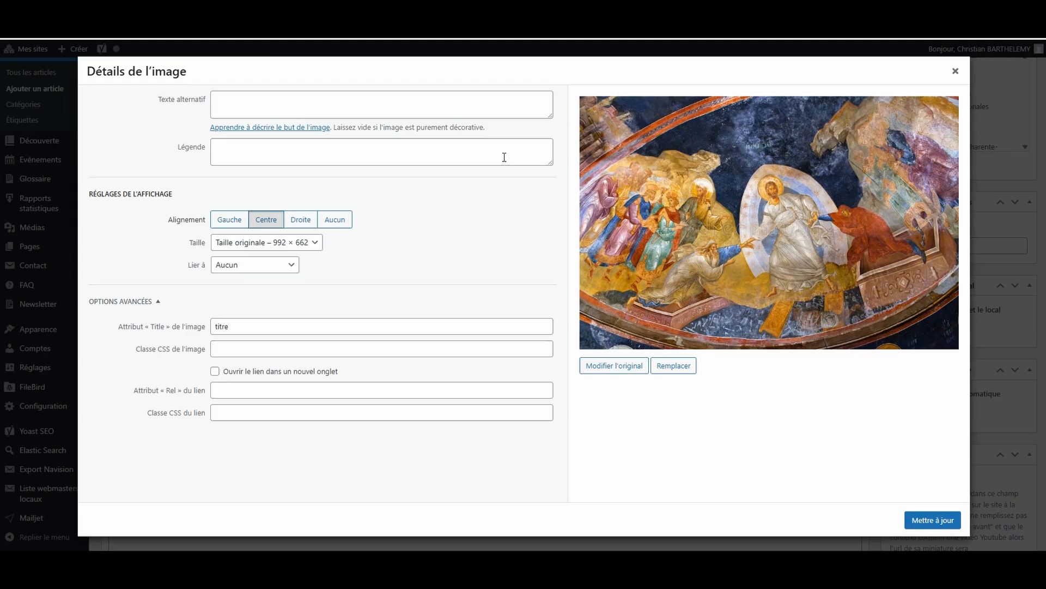
click(257, 248)
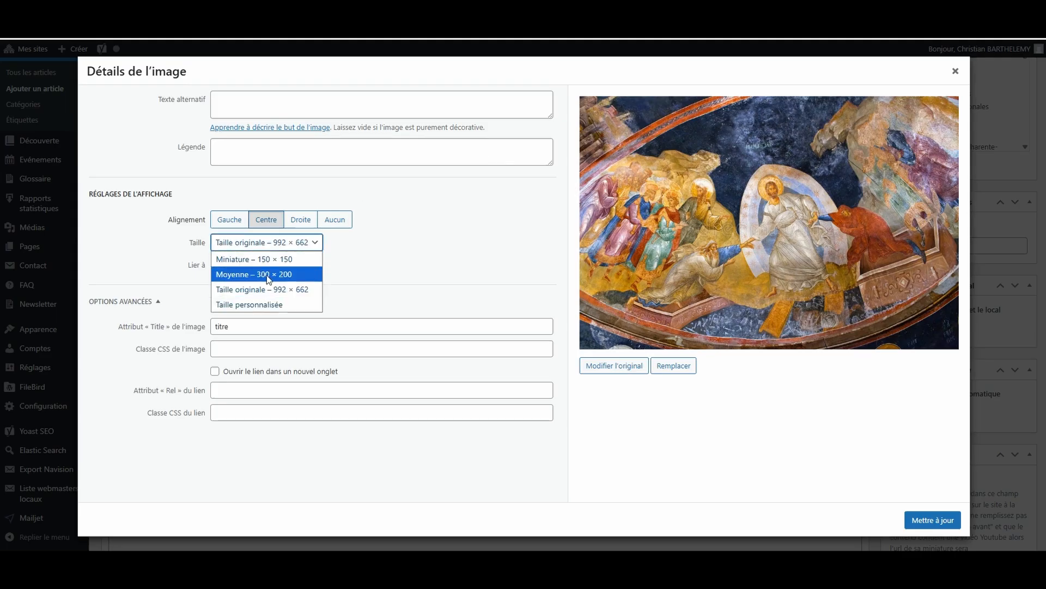
click(267, 274)
click(920, 523)
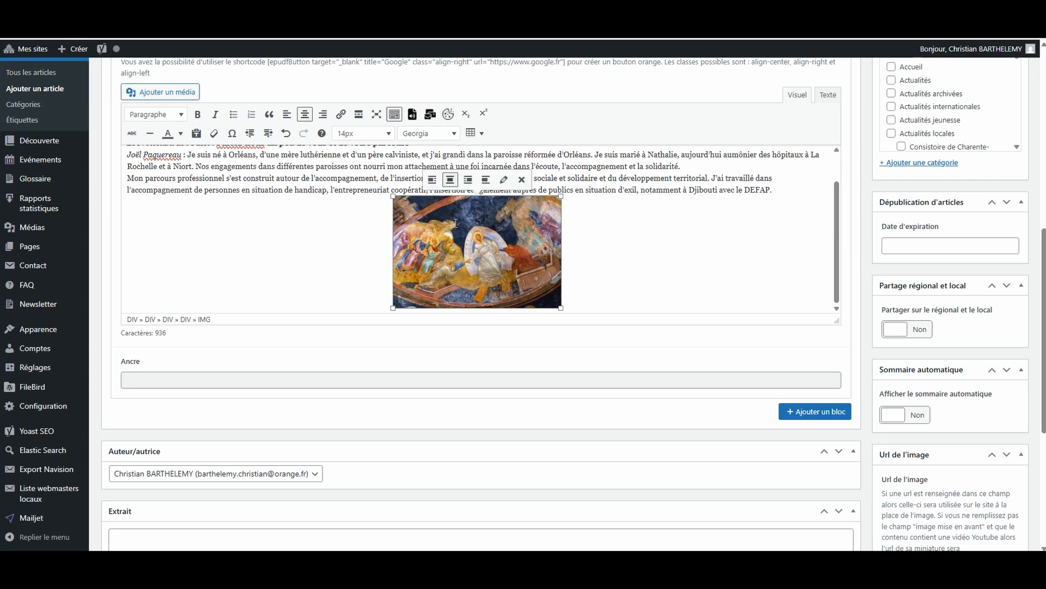
click(468, 179)
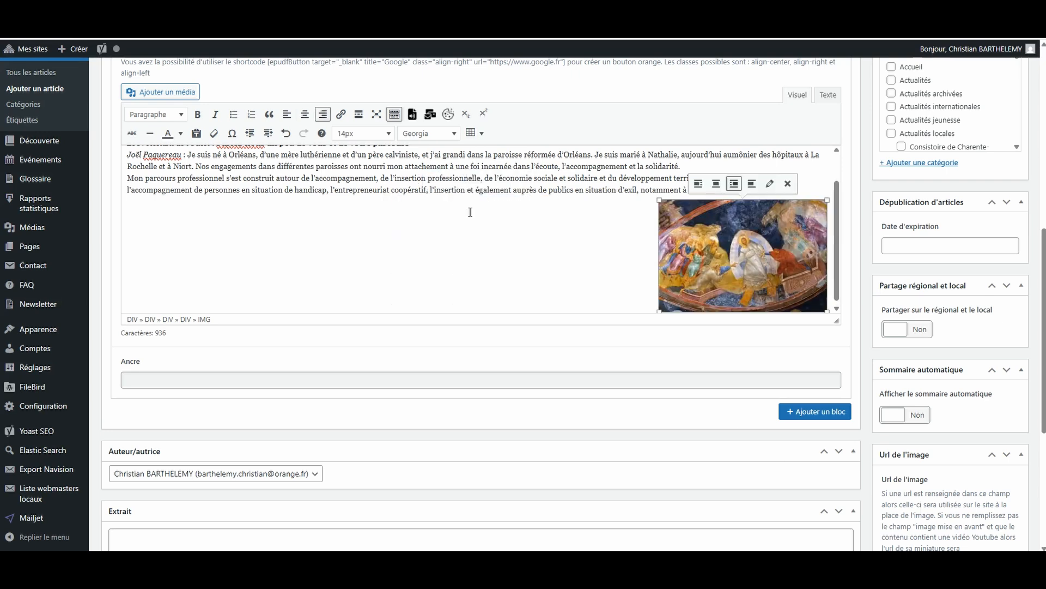
click(698, 184)
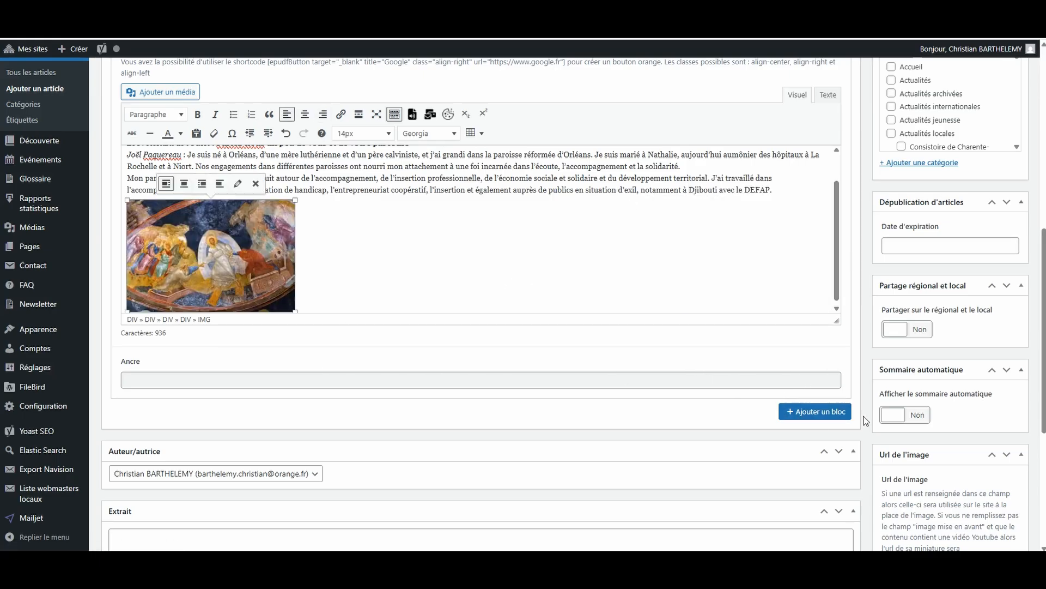
Add a second simple text block with a Blé background colour.
click(806, 412)
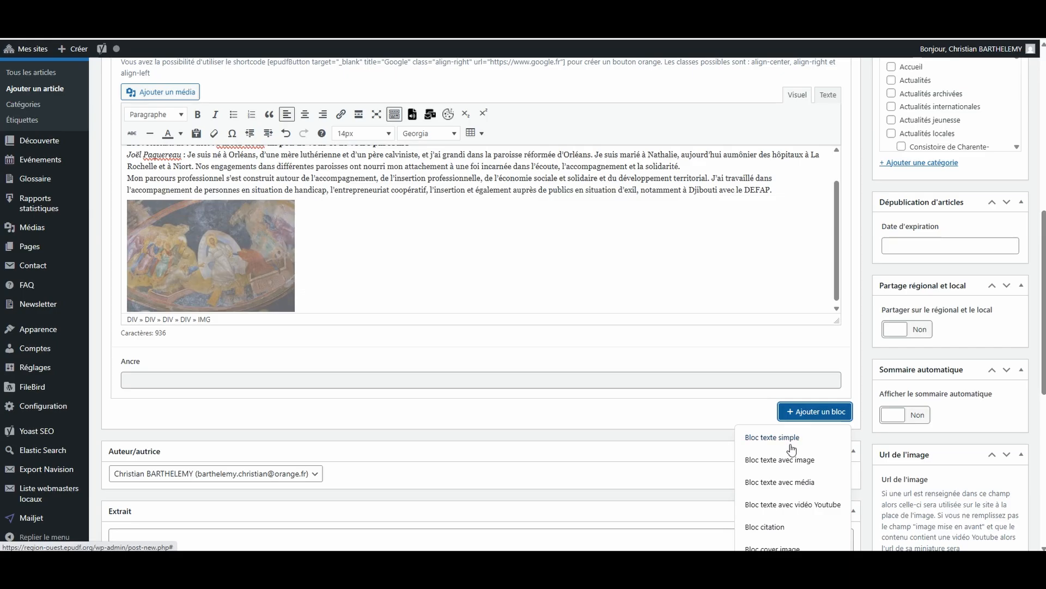
click(788, 442)
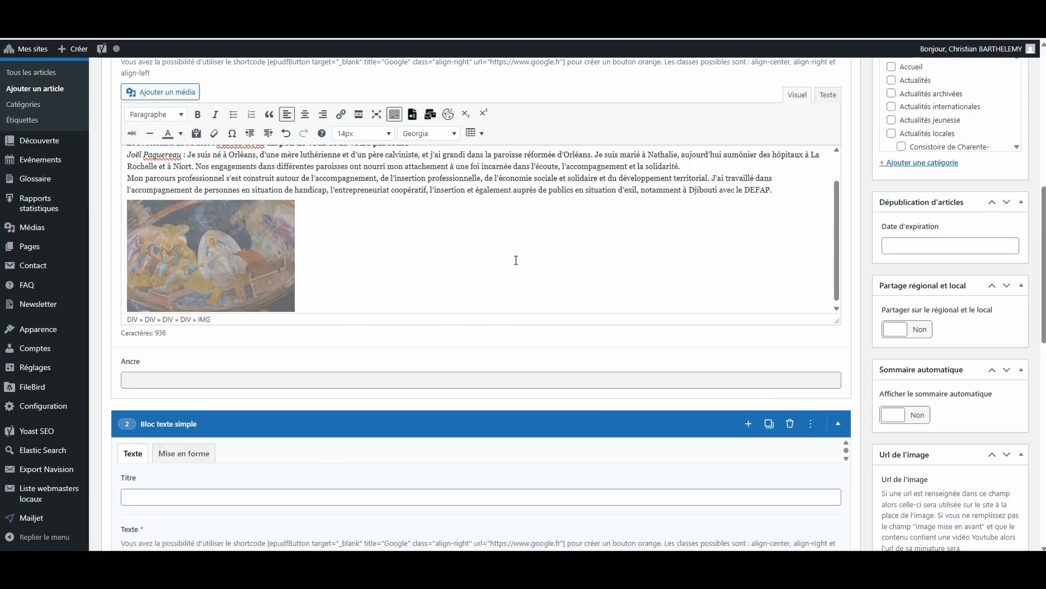
scroll(465, 401, down, 4)
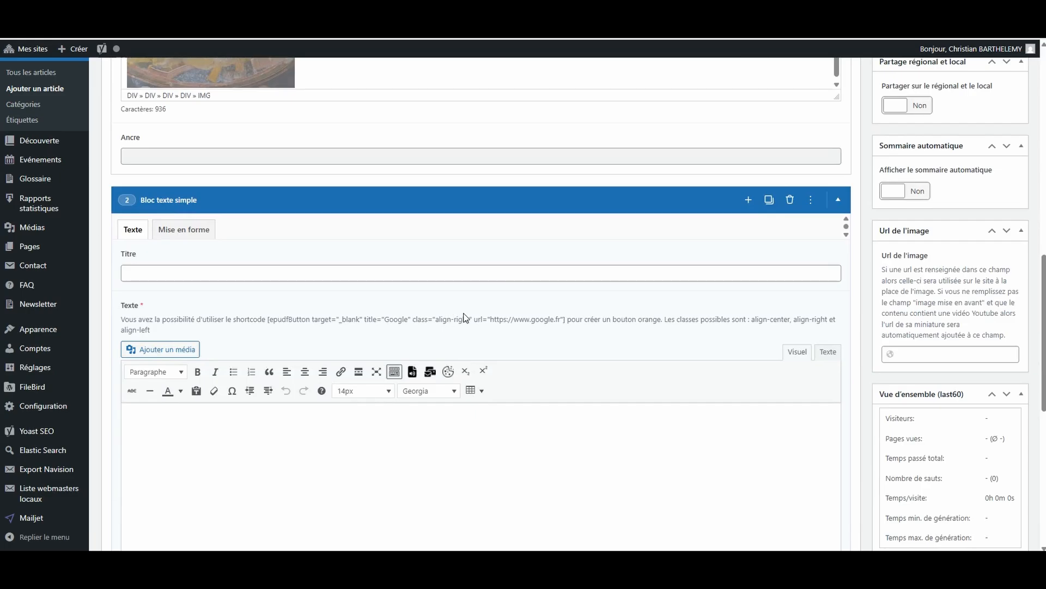
scroll(464, 316, up, 8)
scroll(444, 250, down, 7)
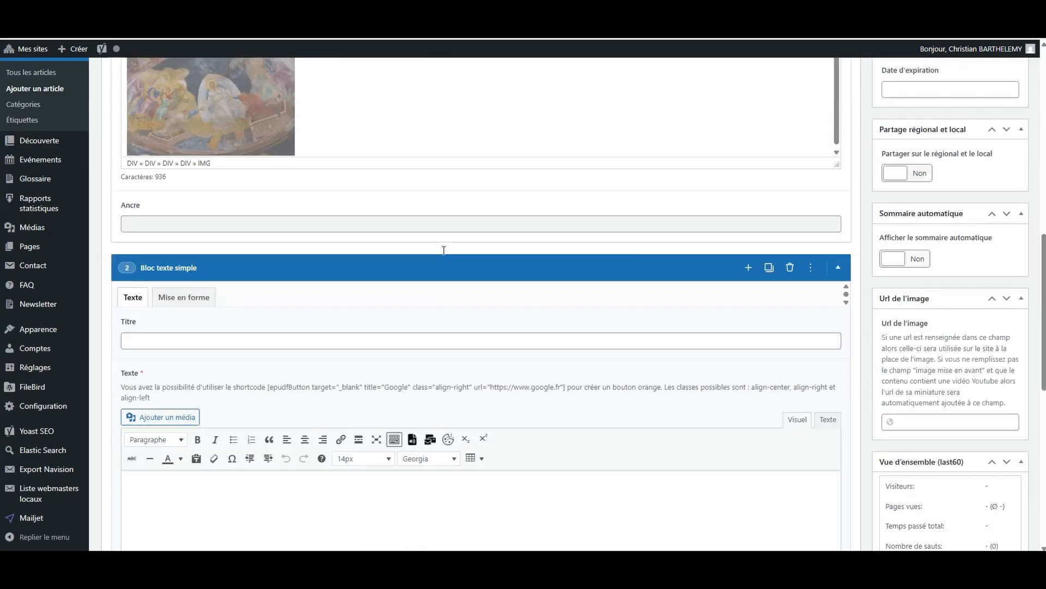
scroll(444, 250, down, 3)
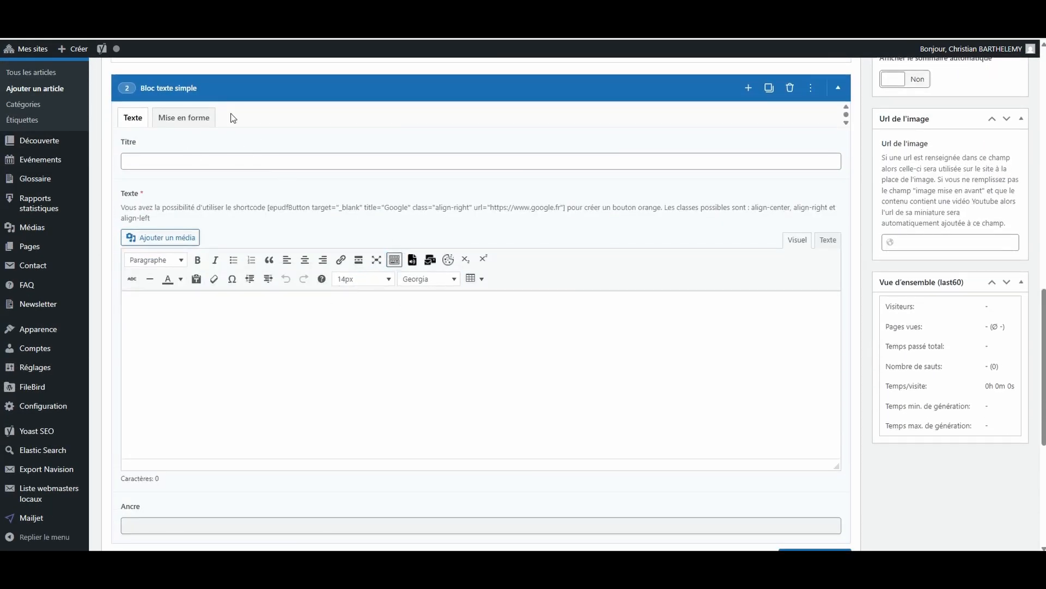
click(184, 120)
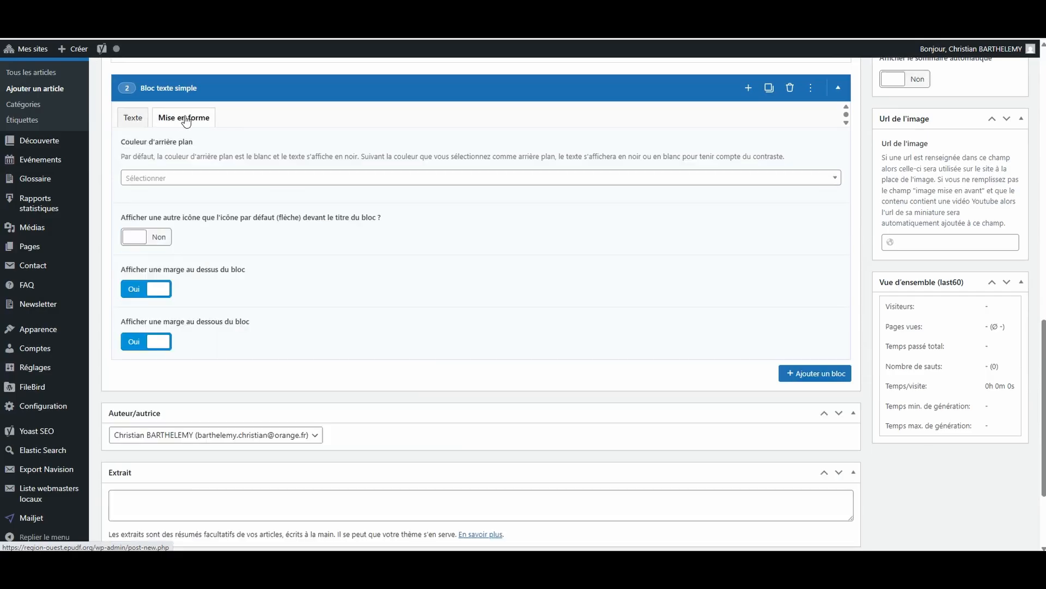
click(195, 179)
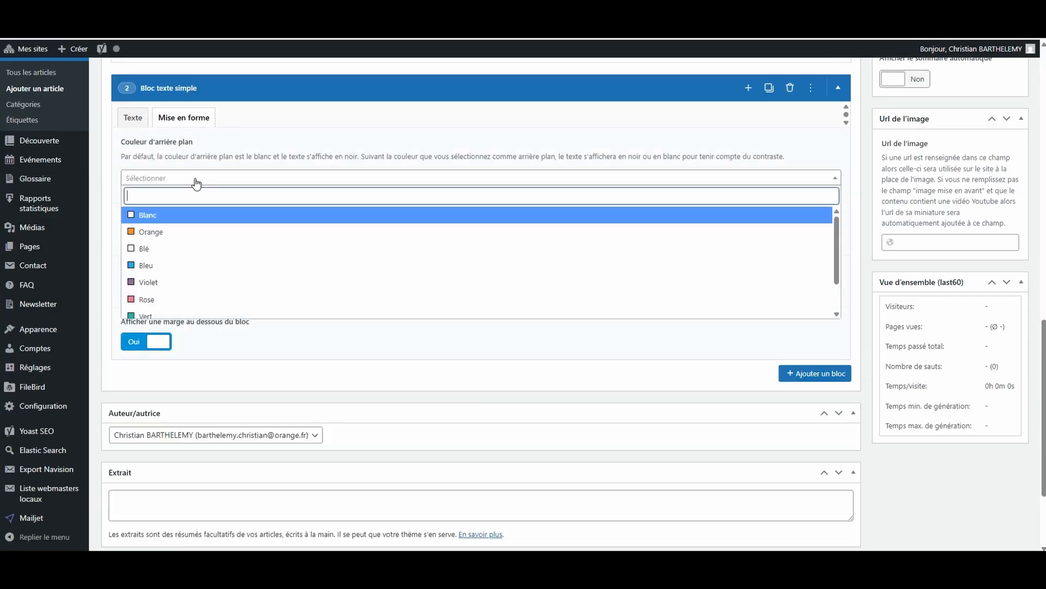
click(137, 251)
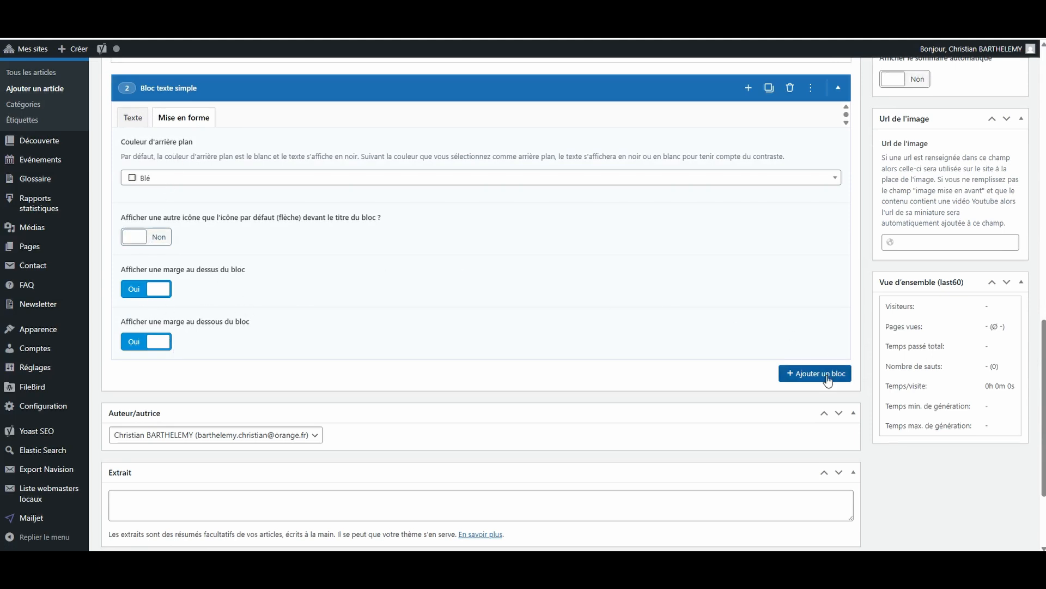
Paste the 'premiers objectifs' question and answer, colouring the question line orange.
click(133, 119)
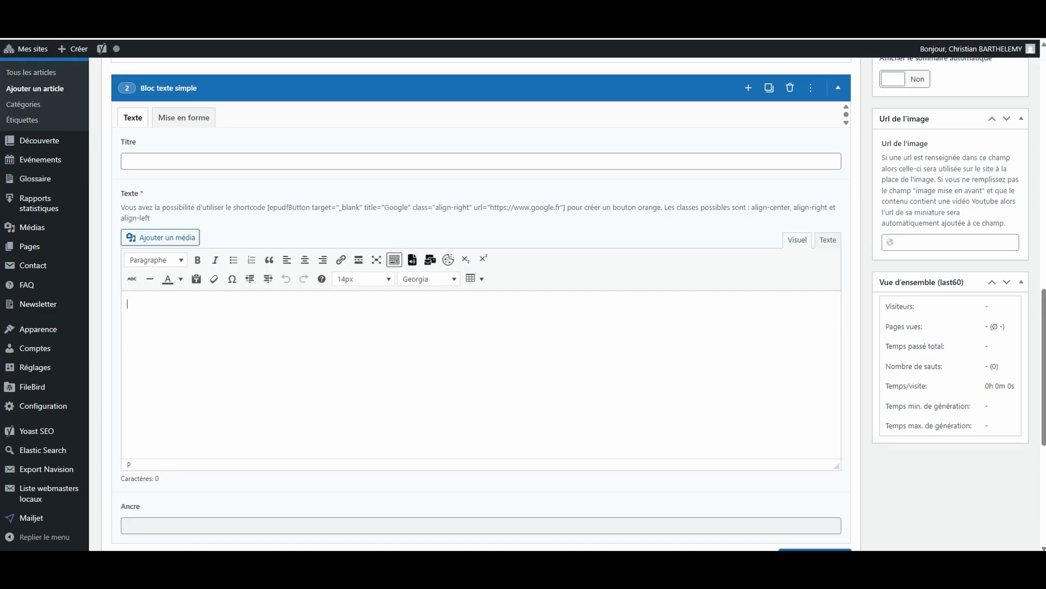
text(Le Protestant de l’Ouest : Quels seront vos premiers objectifs ? Joël Paquereau : Aller à la rencontre des associations membres, écouter leurs réalités et leurs besoins, renforcer les liens entre les structures et soutenir les coopérations territoriales. Dans le contexte actuel, il est essentiel de faire vivre des espaces de solidarité et de soutien mutuel. J’ai repris les clés de CARGO et nous serons dans le Poitou la semaine prochaine)
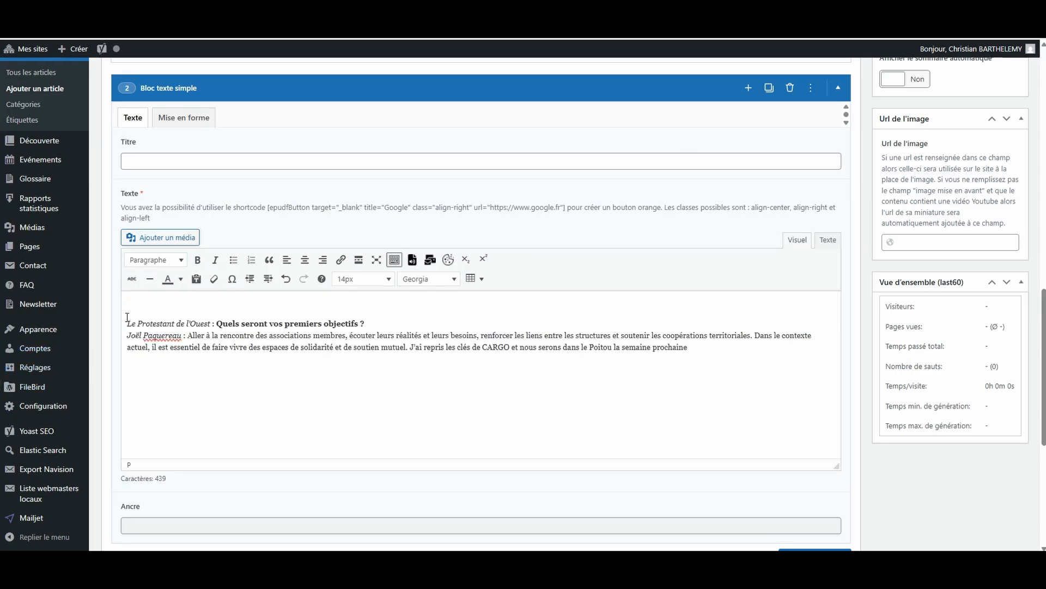
drag(127, 318, 159, 322)
drag(442, 320, 127, 308)
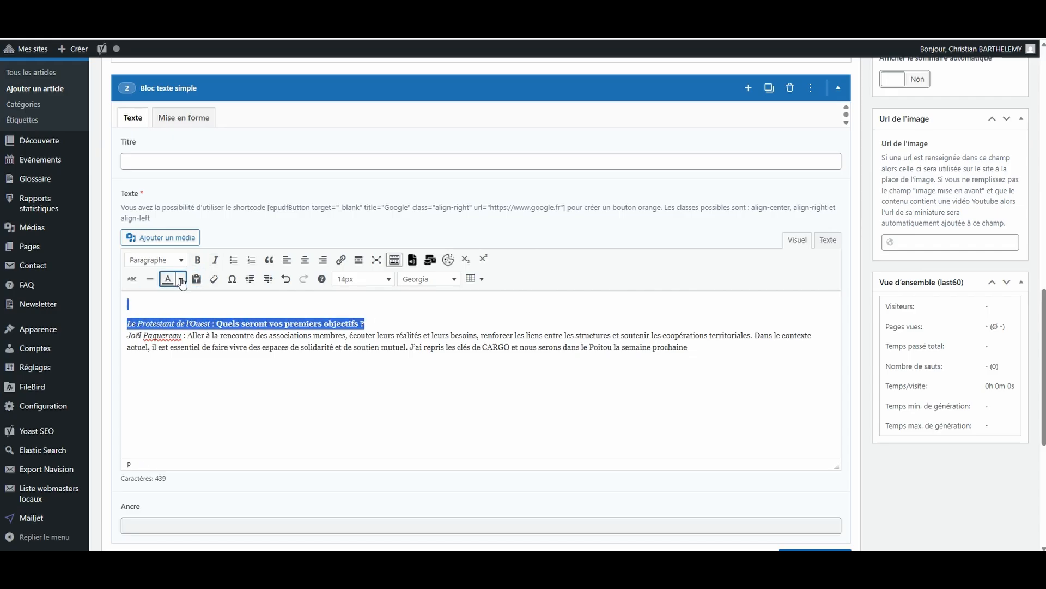
click(180, 279)
click(148, 308)
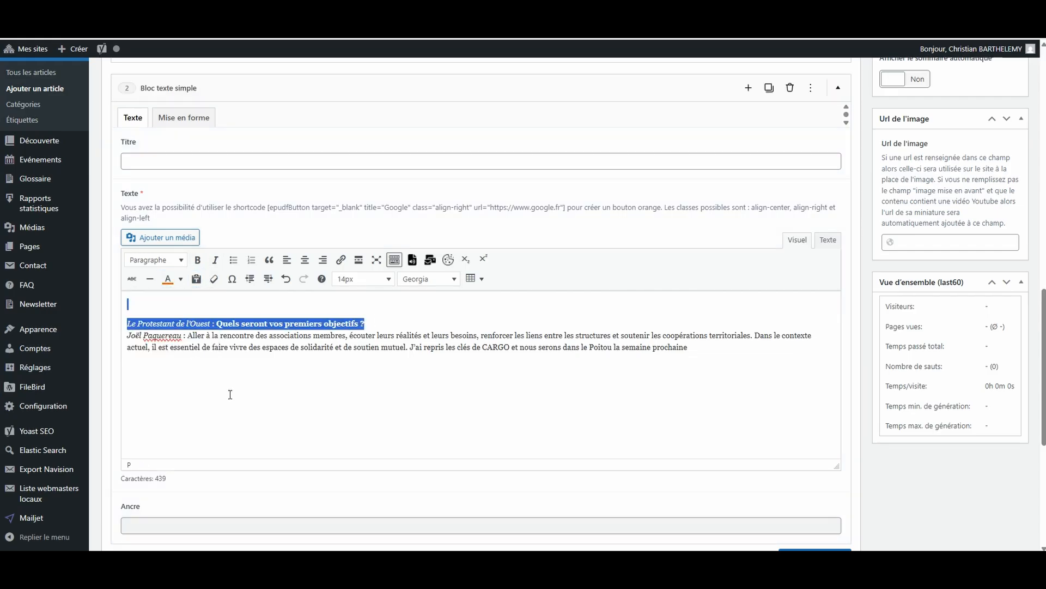
click(244, 386)
scroll(623, 333, down, 4)
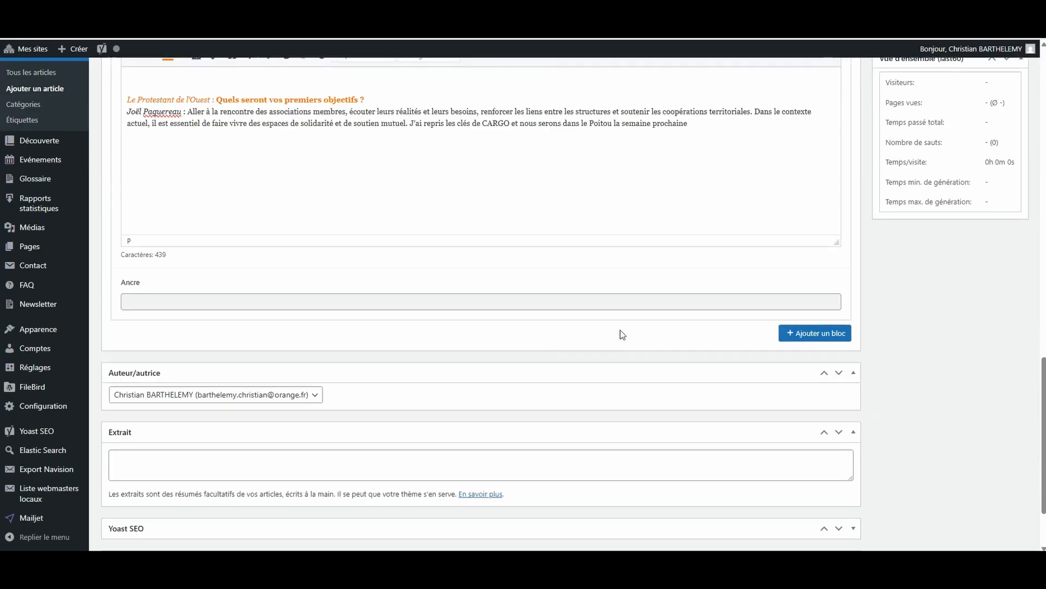
Add a third block, Bloc texte avec image, and show its Image settings.
click(826, 337)
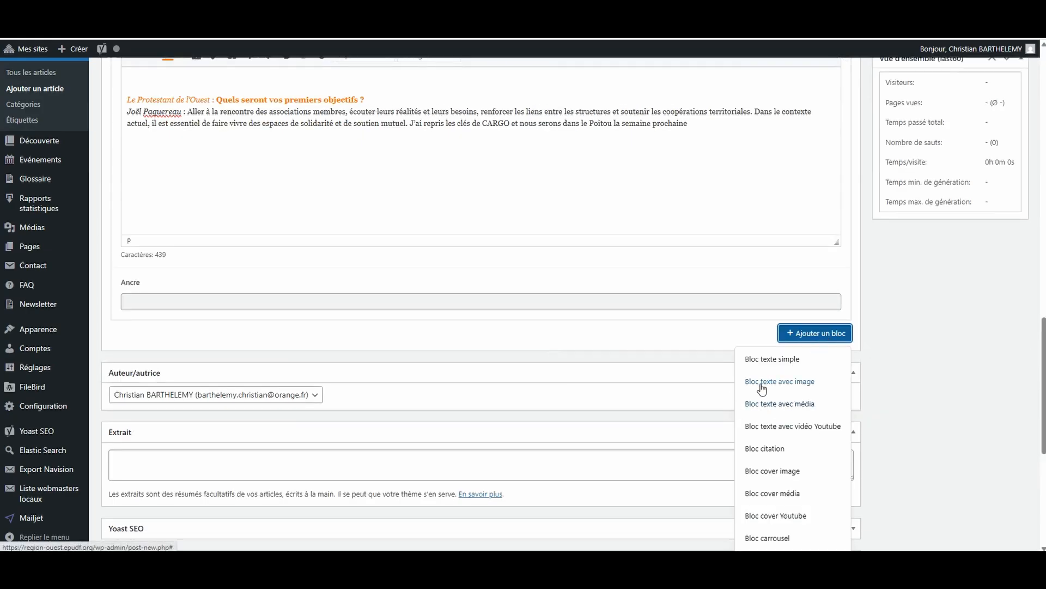
click(796, 382)
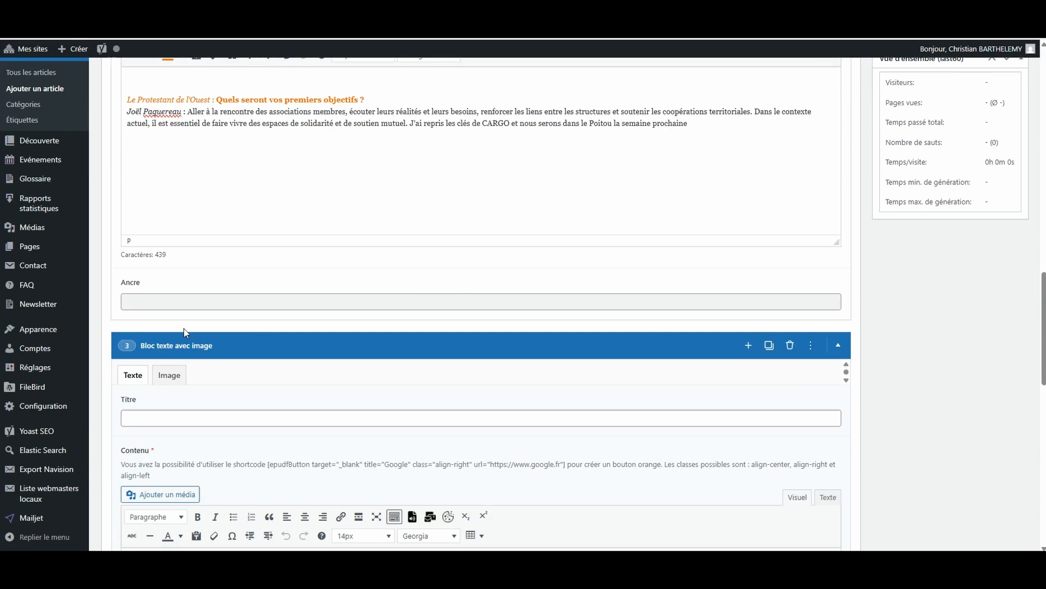
scroll(191, 327, down, 3)
scroll(232, 301, down, 4)
scroll(235, 305, down, 2)
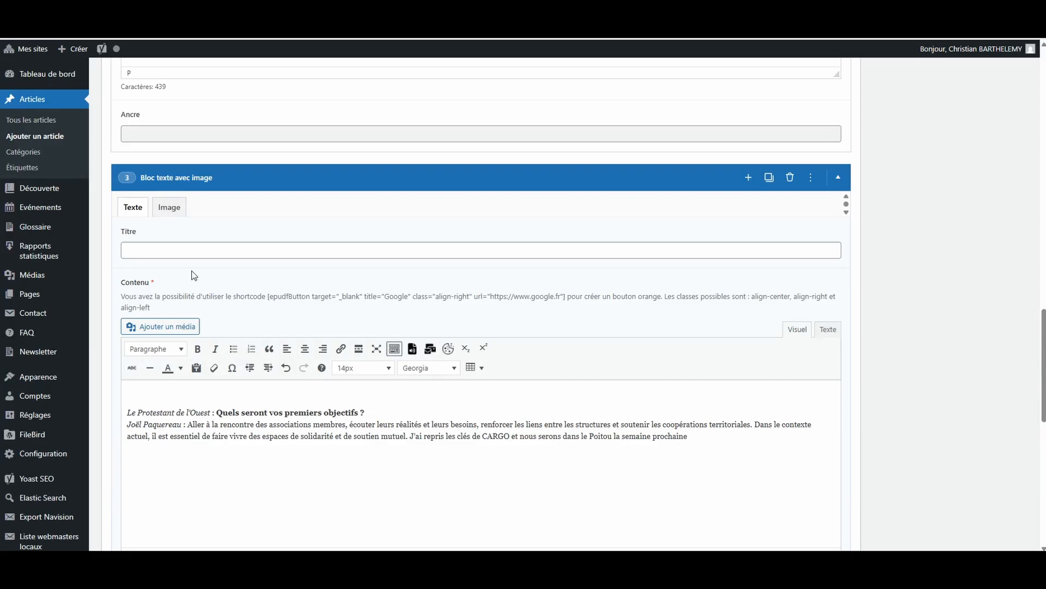
click(179, 213)
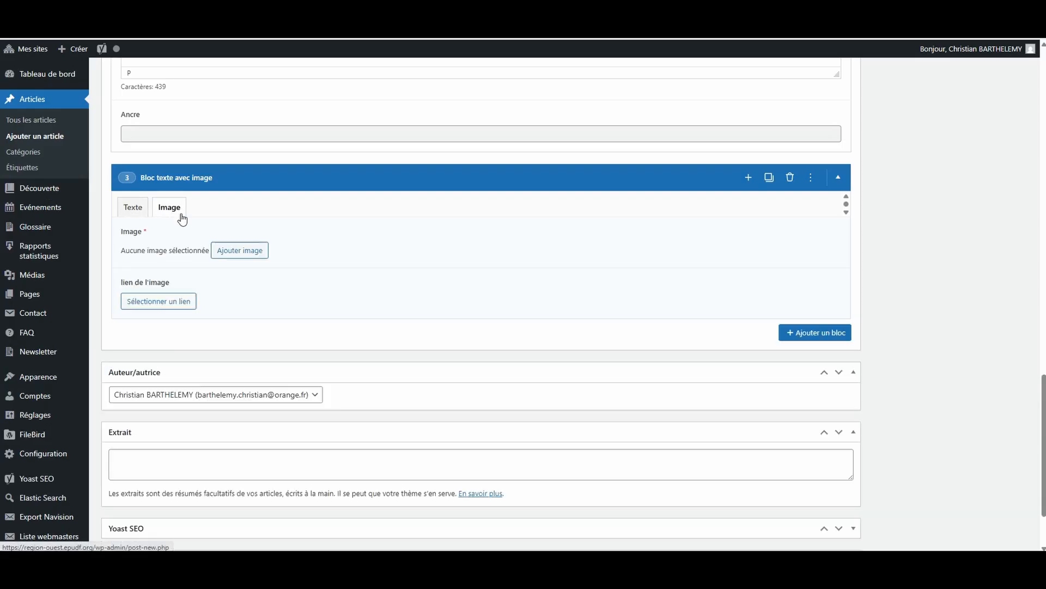
Insert the Retour du synode national picture into the text-with-image block, without a link.
click(230, 253)
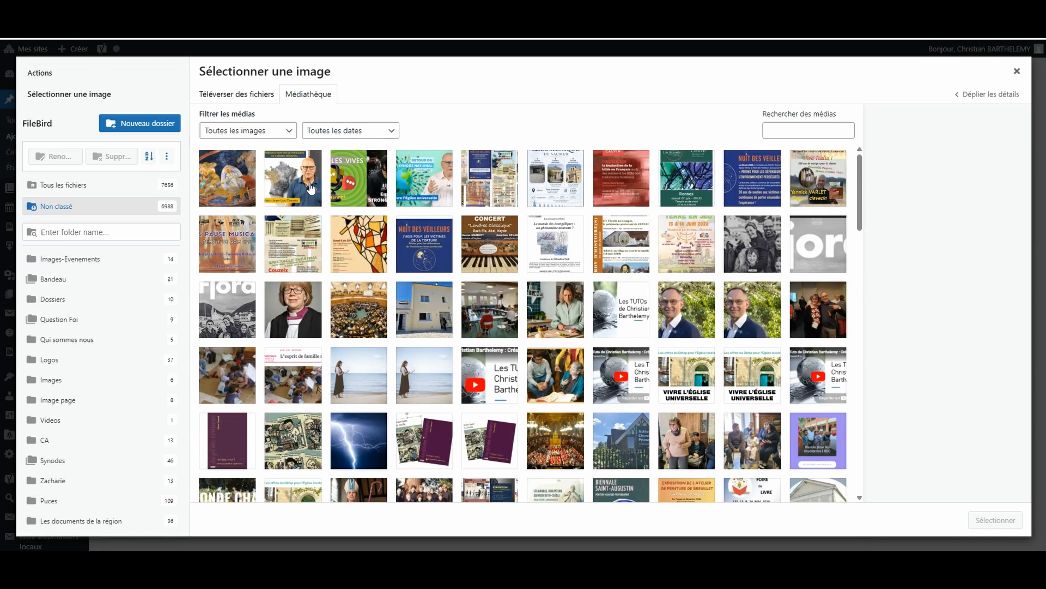
click(431, 182)
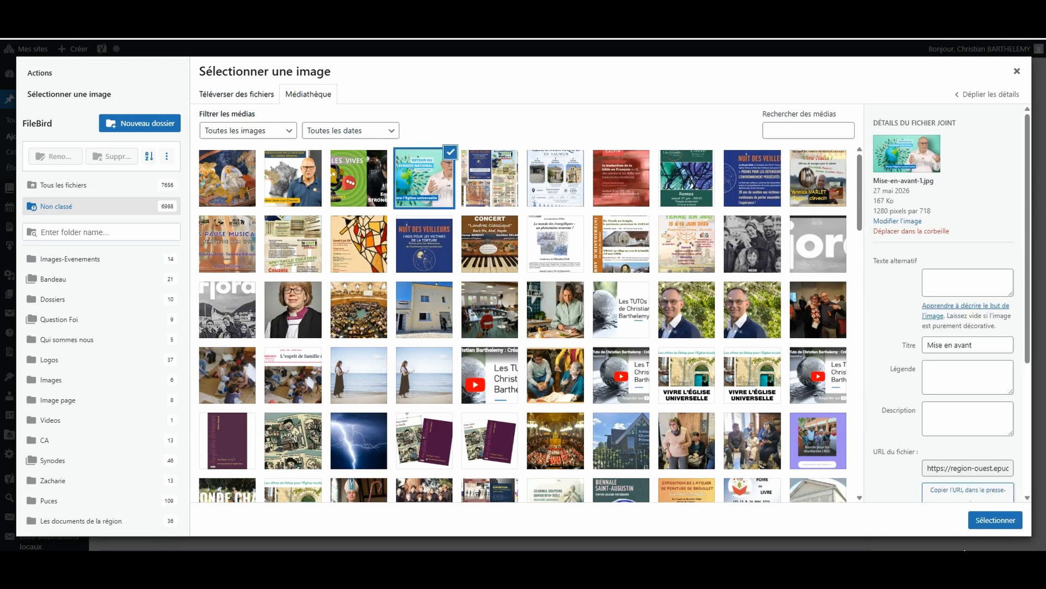
click(1006, 520)
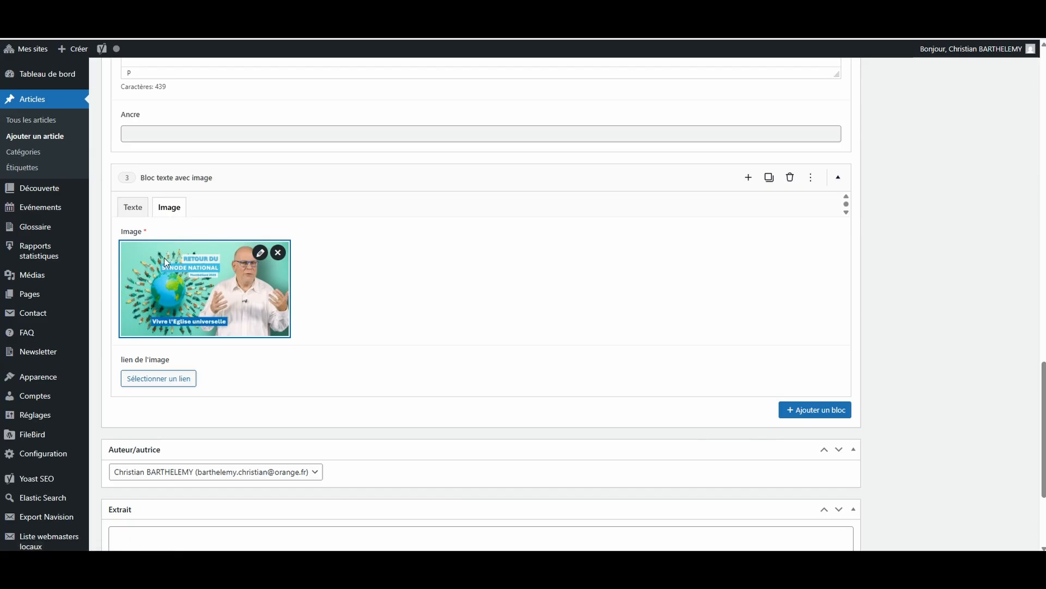
click(156, 381)
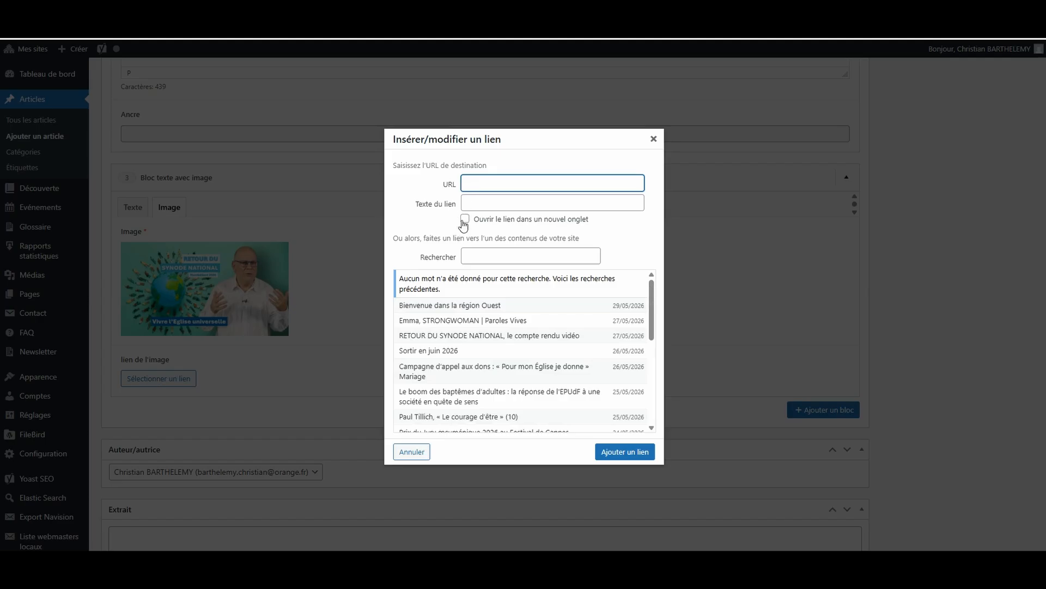
click(653, 139)
Preview the draft post on the public site.
scroll(577, 284, down, 3)
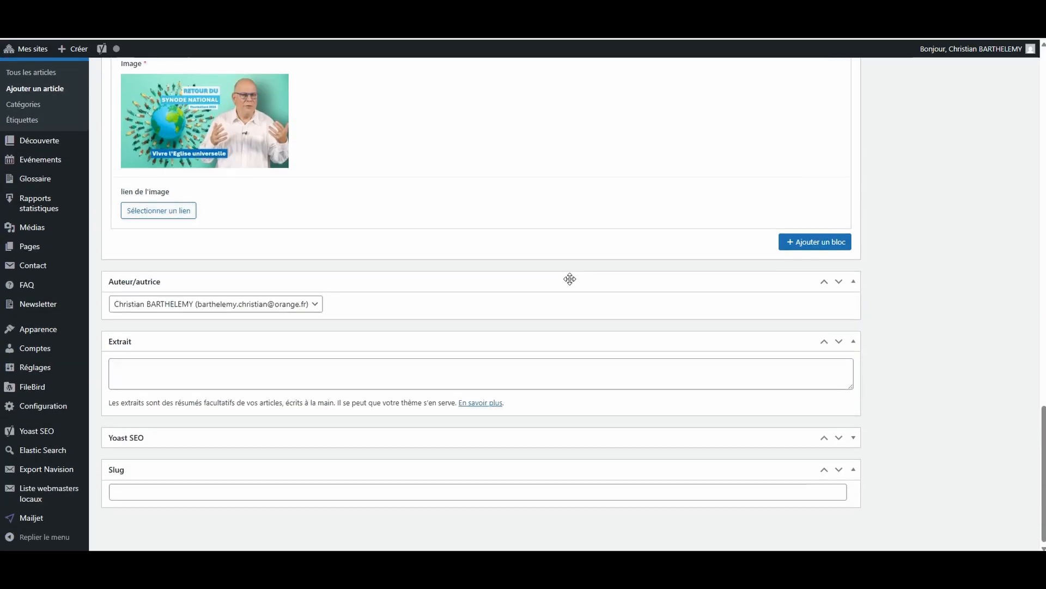
scroll(676, 218, up, 10)
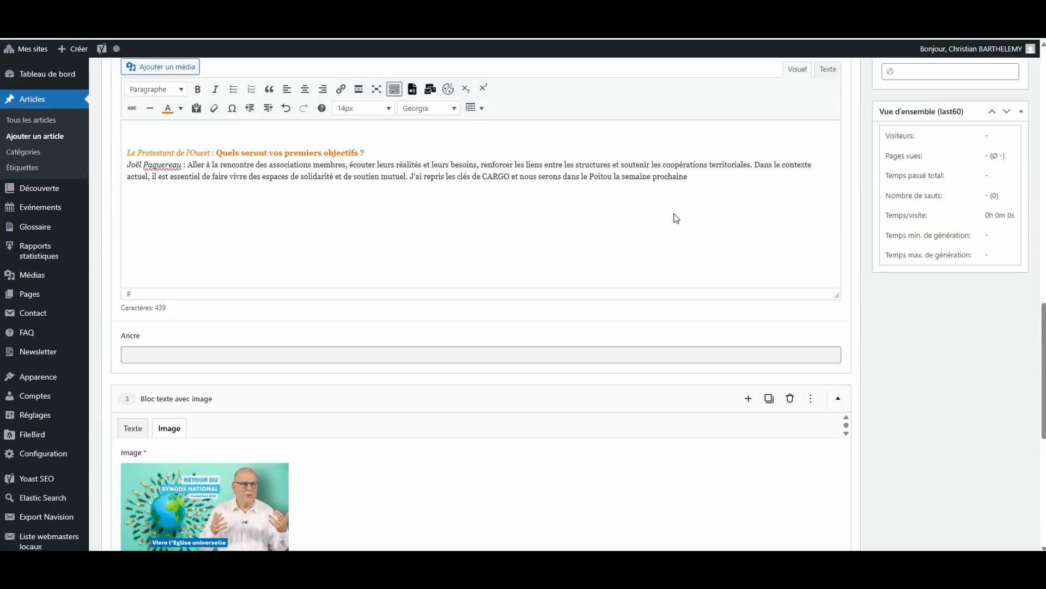
scroll(675, 218, up, 5)
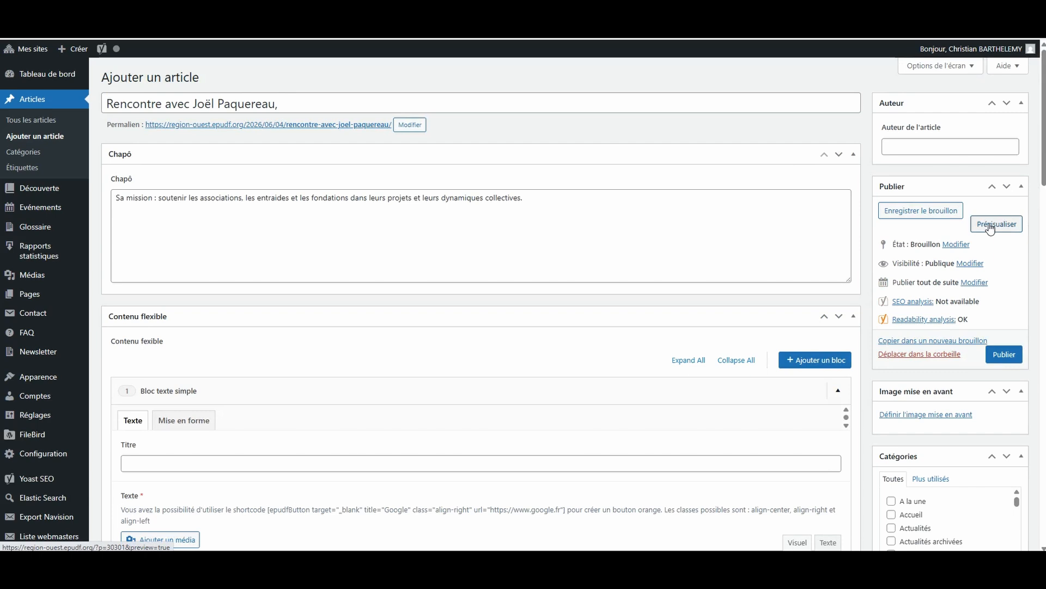
click(990, 230)
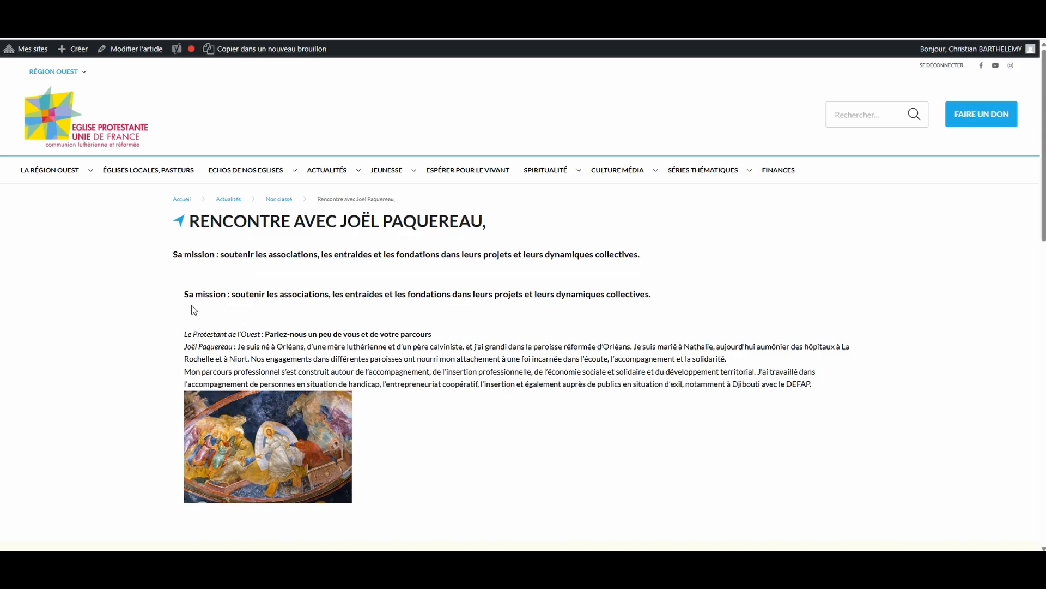
scroll(268, 394, down, 4)
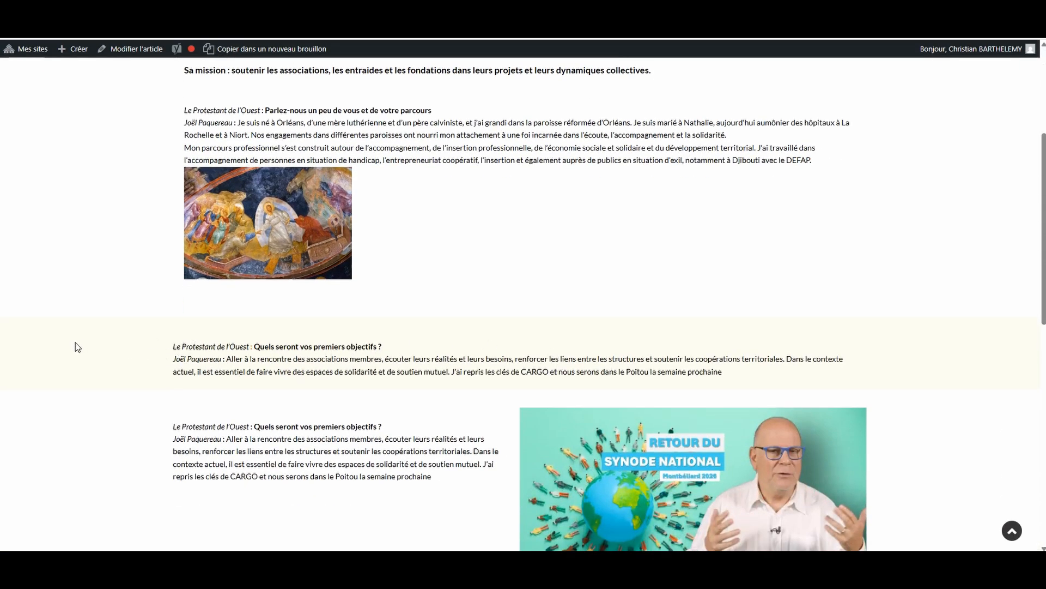
scroll(313, 348, down, 5)
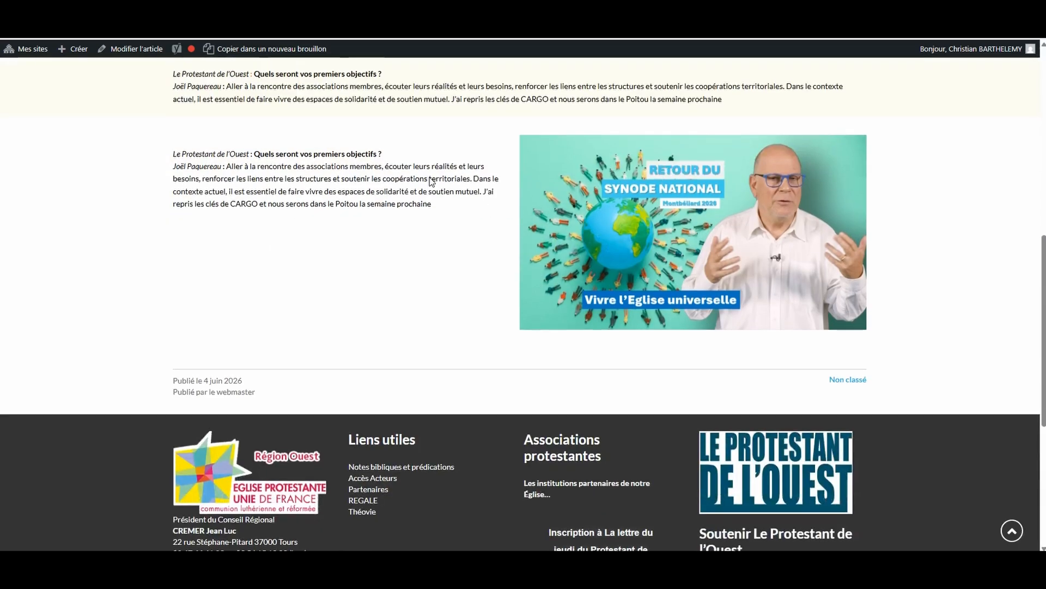
scroll(430, 198, up, 5)
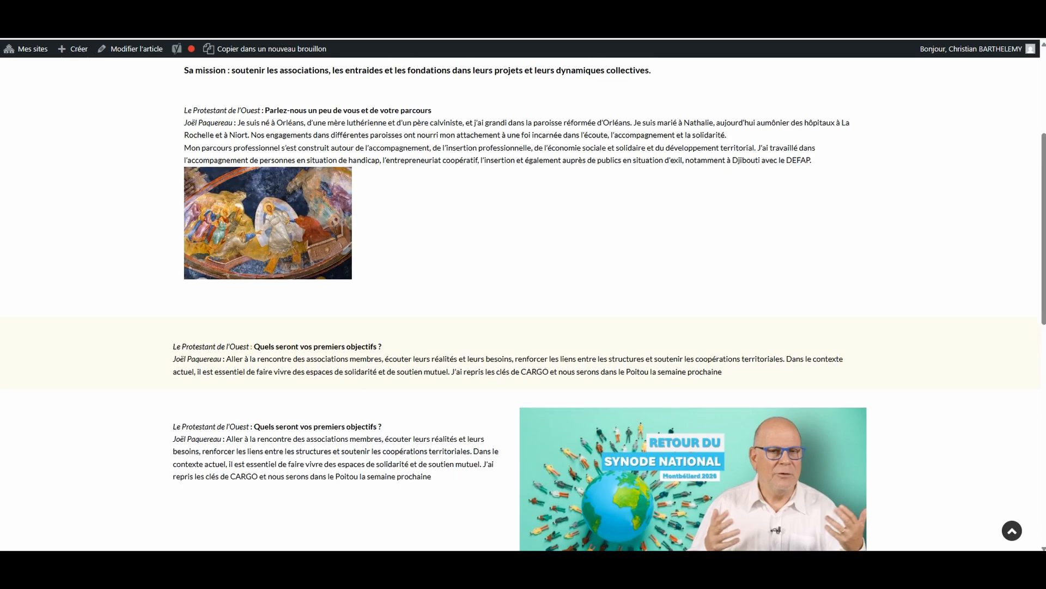
key(ctrl+w)
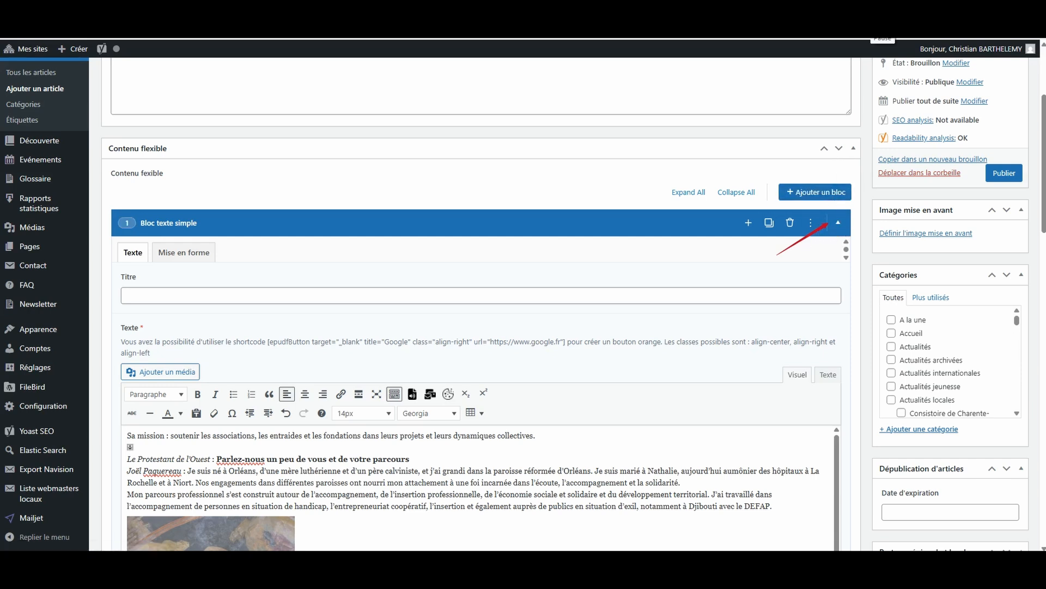
Collapse both simple text blocks and the text-with-image block.
click(838, 222)
scroll(367, 211, up, 2)
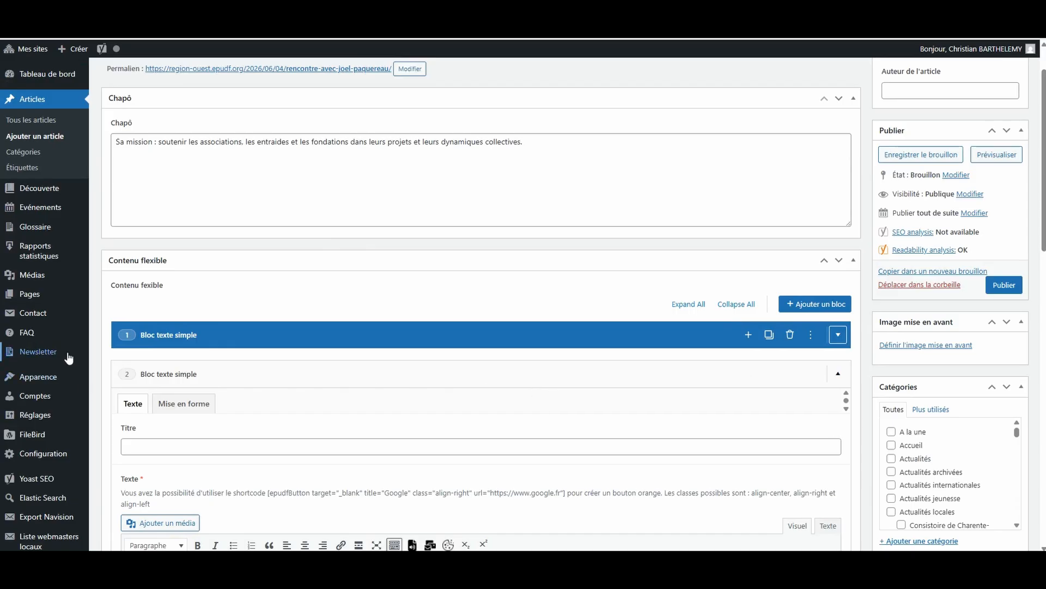
click(838, 373)
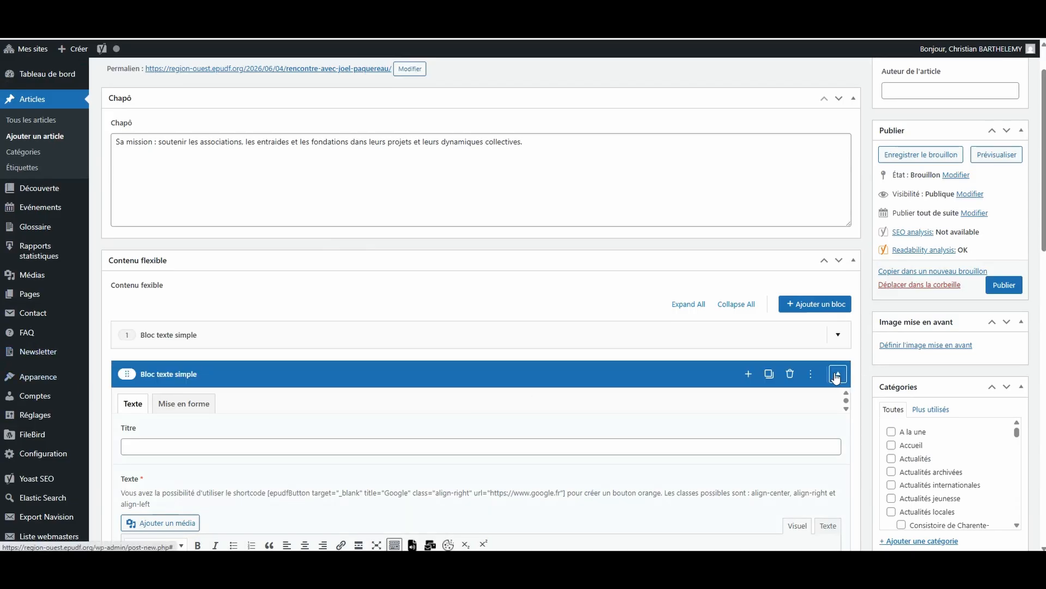
click(838, 415)
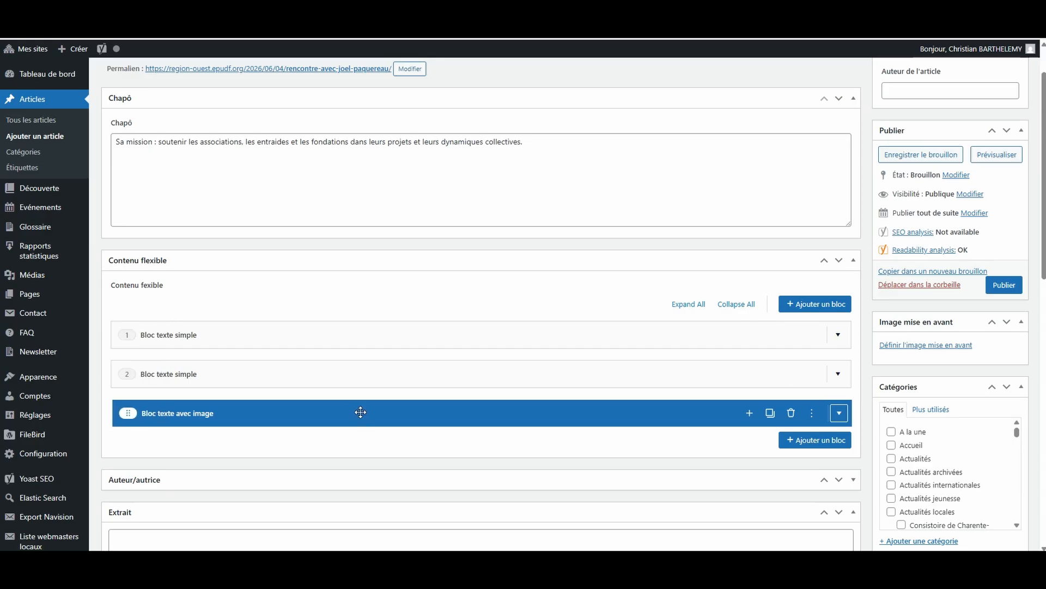
Drag the Bloc texte avec image block above both simple text blocks.
drag(359, 411, 360, 372)
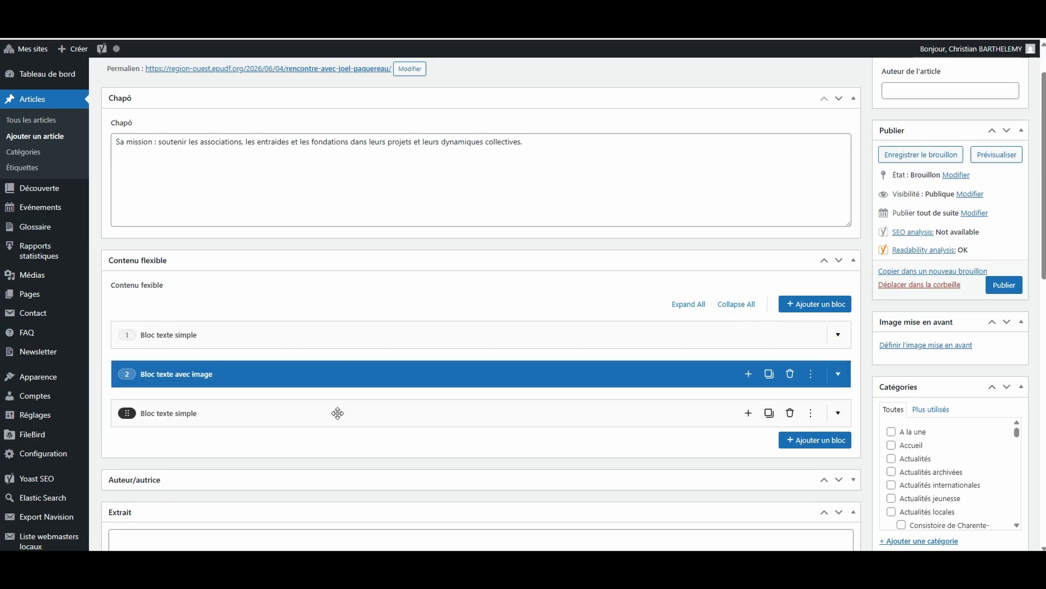
drag(338, 412, 337, 335)
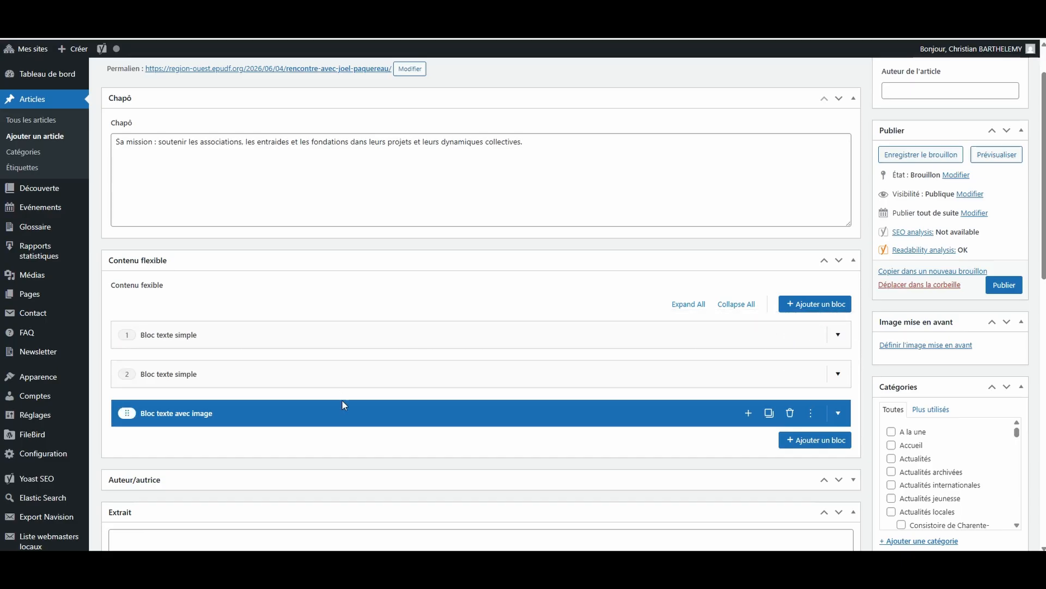
drag(342, 417, 338, 378)
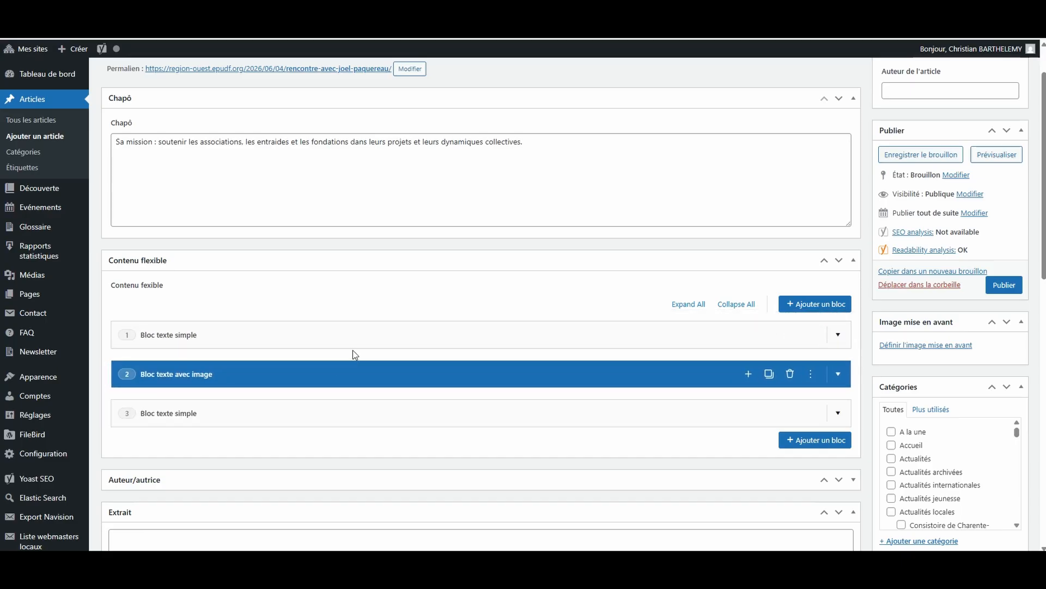
drag(334, 334, 334, 414)
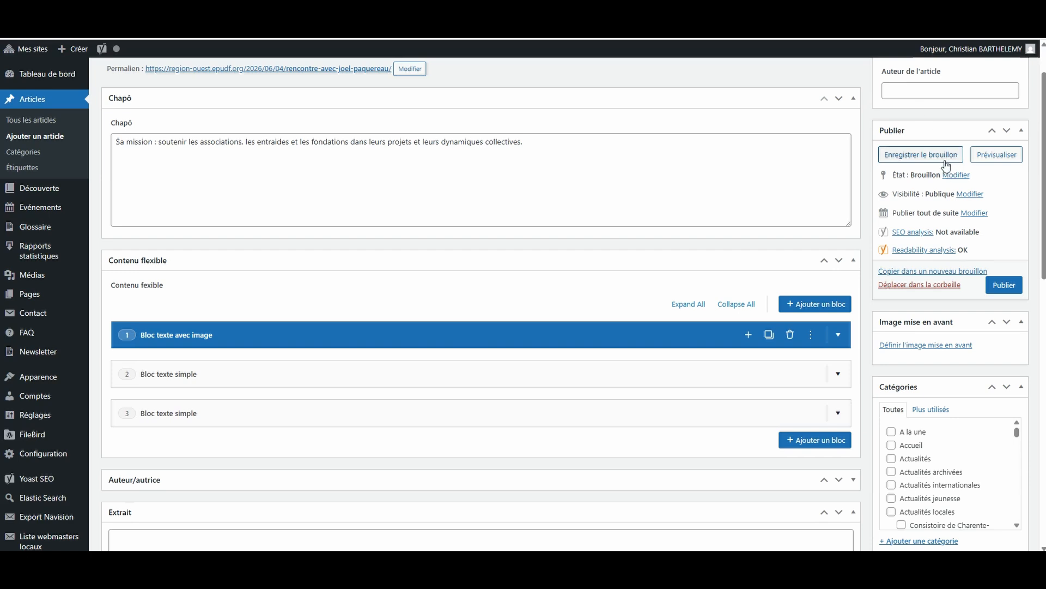
click(1005, 158)
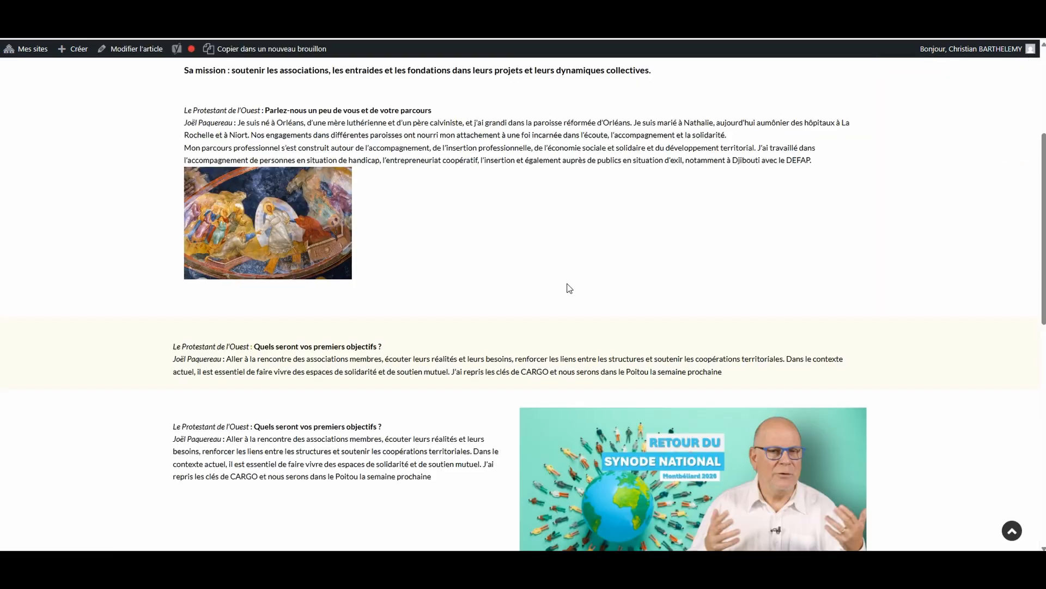
scroll(496, 189, up, 3)
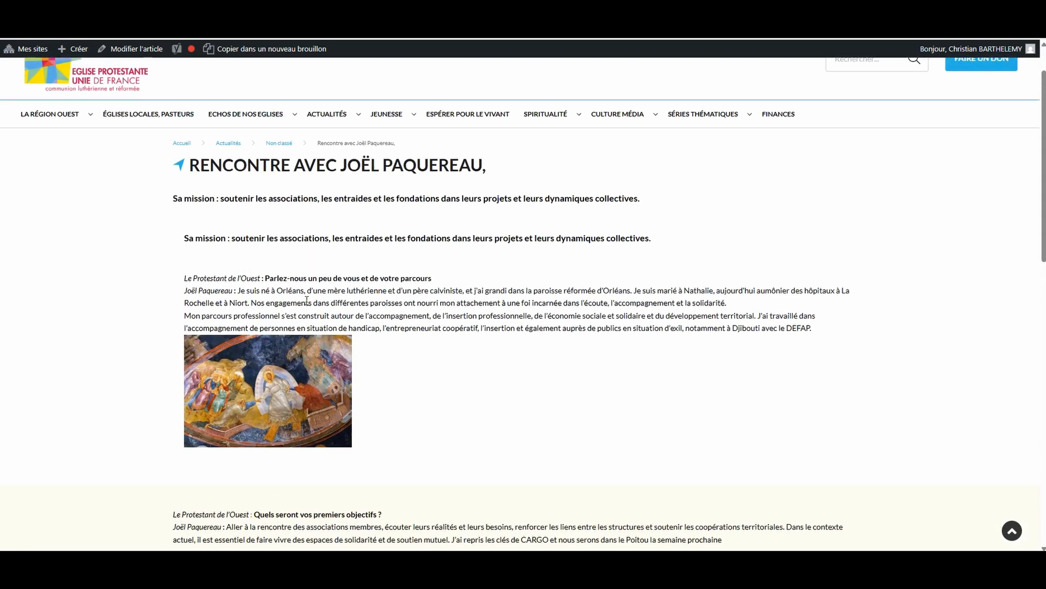
scroll(307, 300, down, 4)
scroll(523, 306, up, 5)
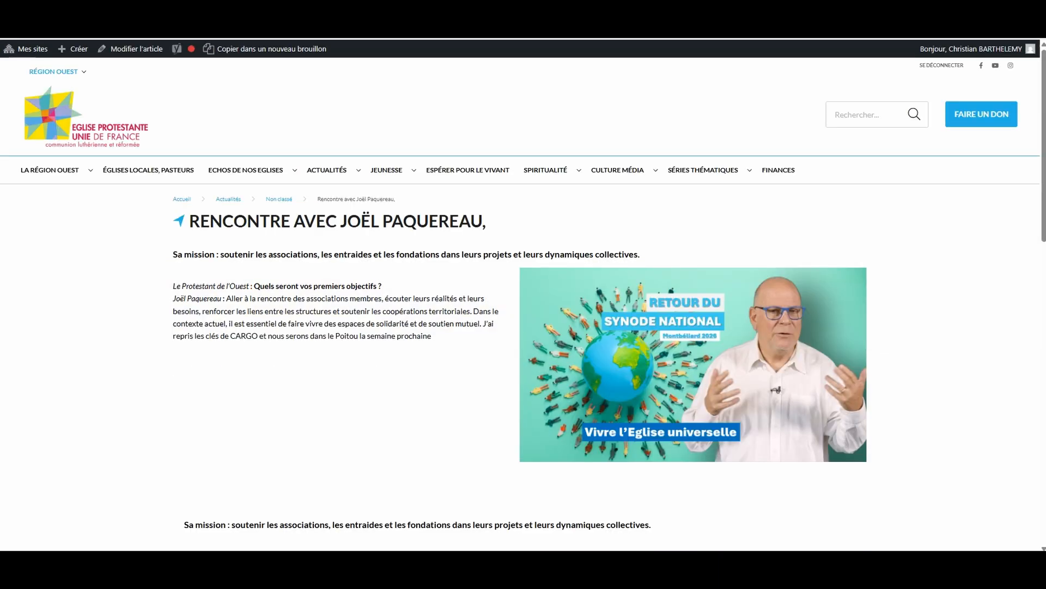
key(ctrl+w)
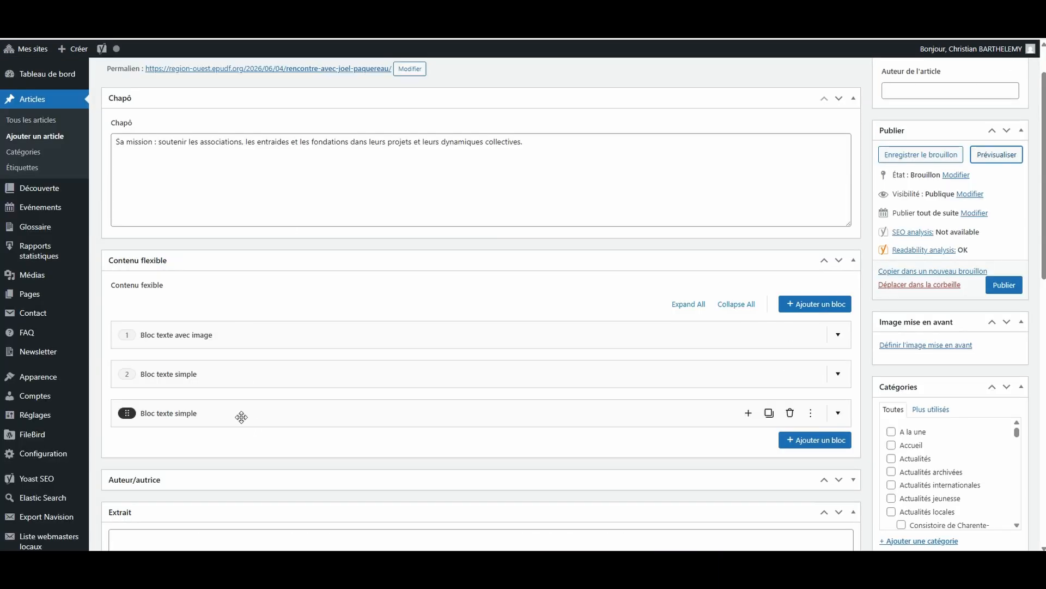
drag(238, 416, 242, 342)
click(997, 155)
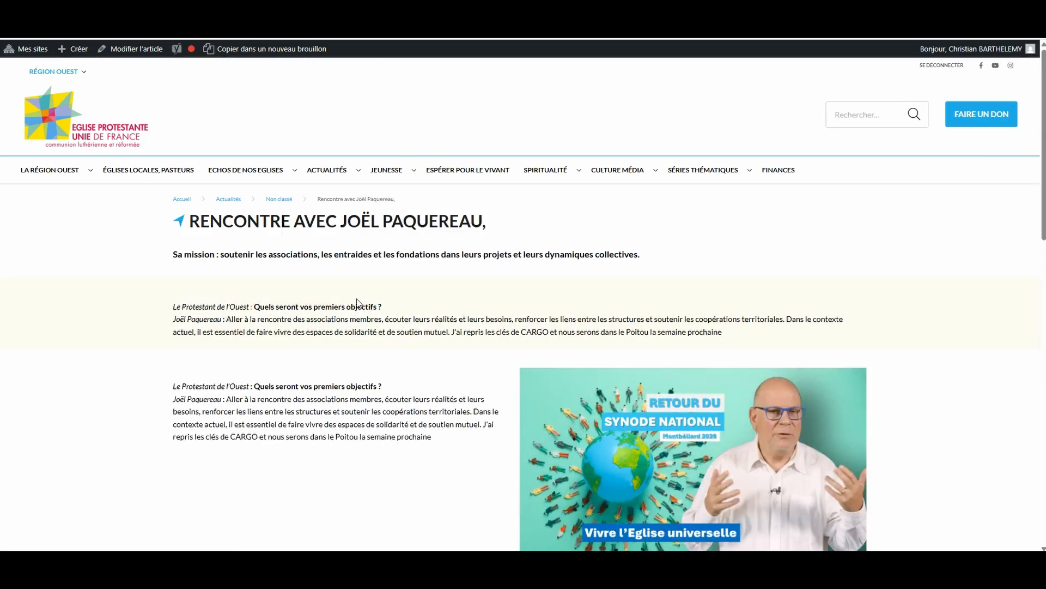
key(ctrl+w)
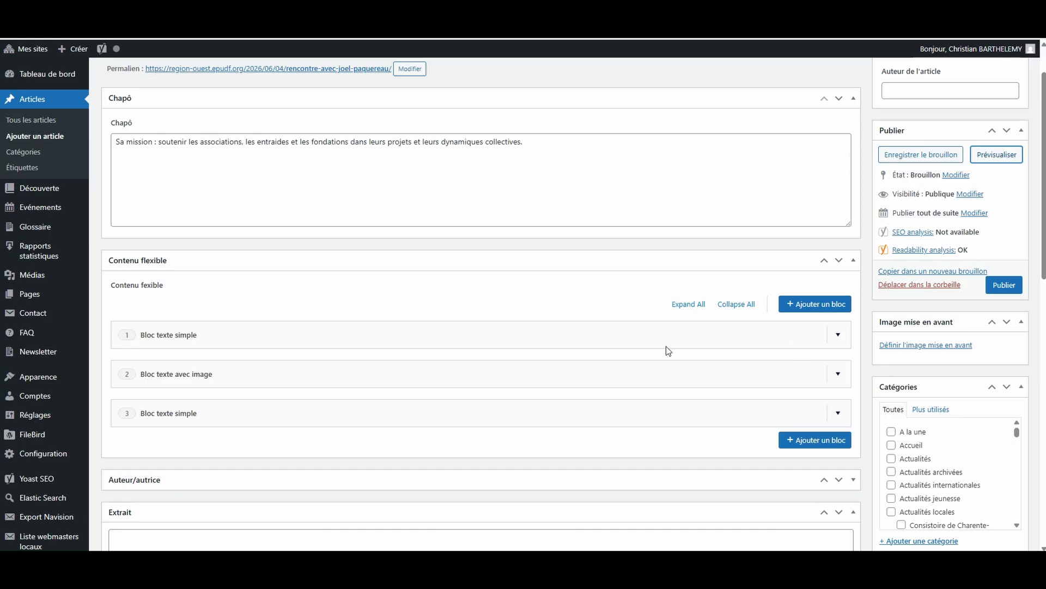
scroll(848, 348, down, 3)
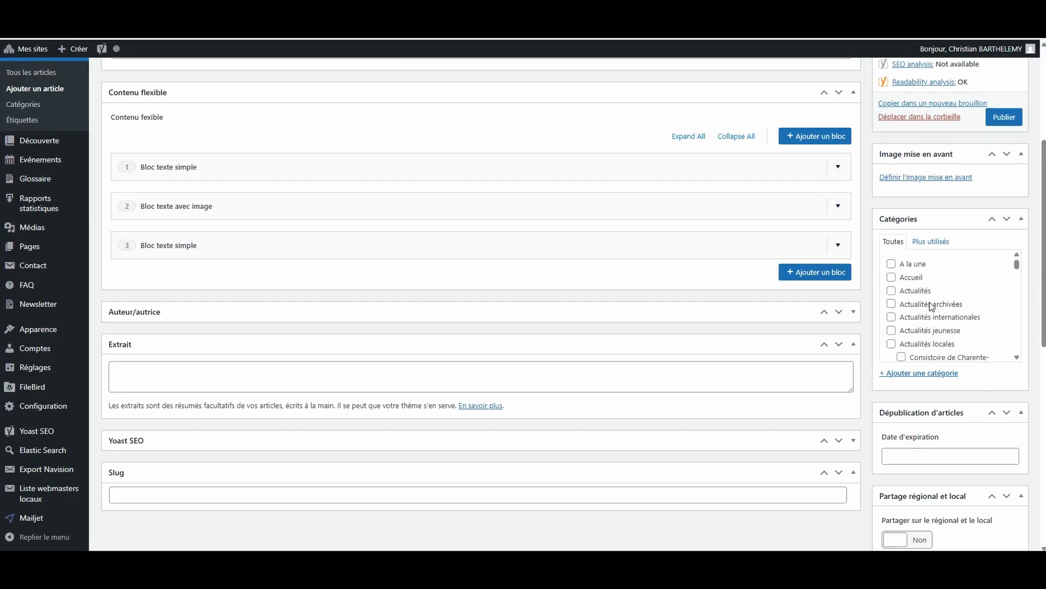
Scroll through the Catégories checklist to find Culture médias.
scroll(930, 312, down, 1)
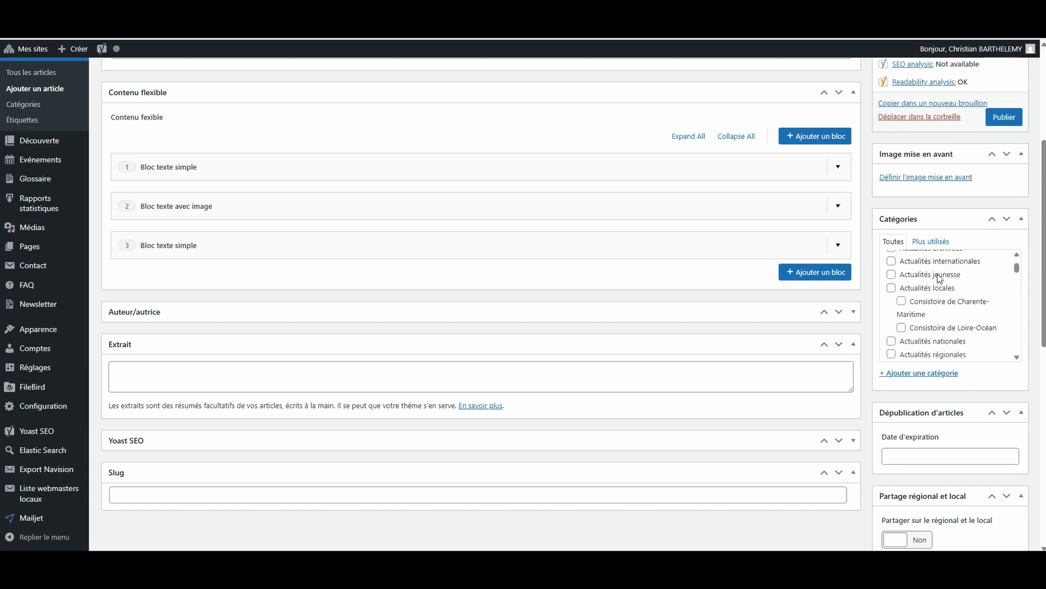
scroll(933, 309, down, 2)
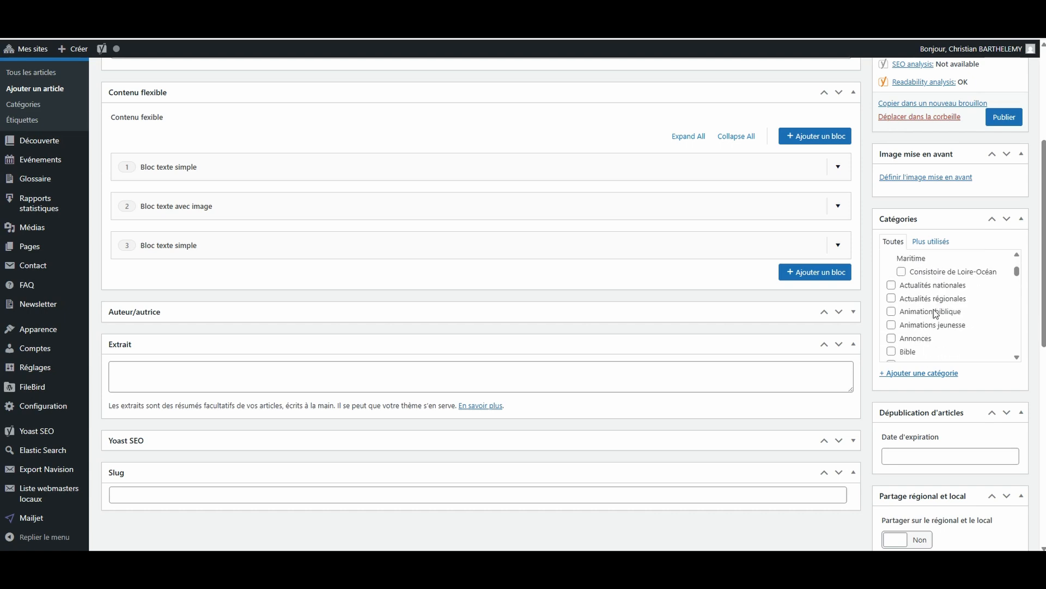
scroll(942, 283, up, 2)
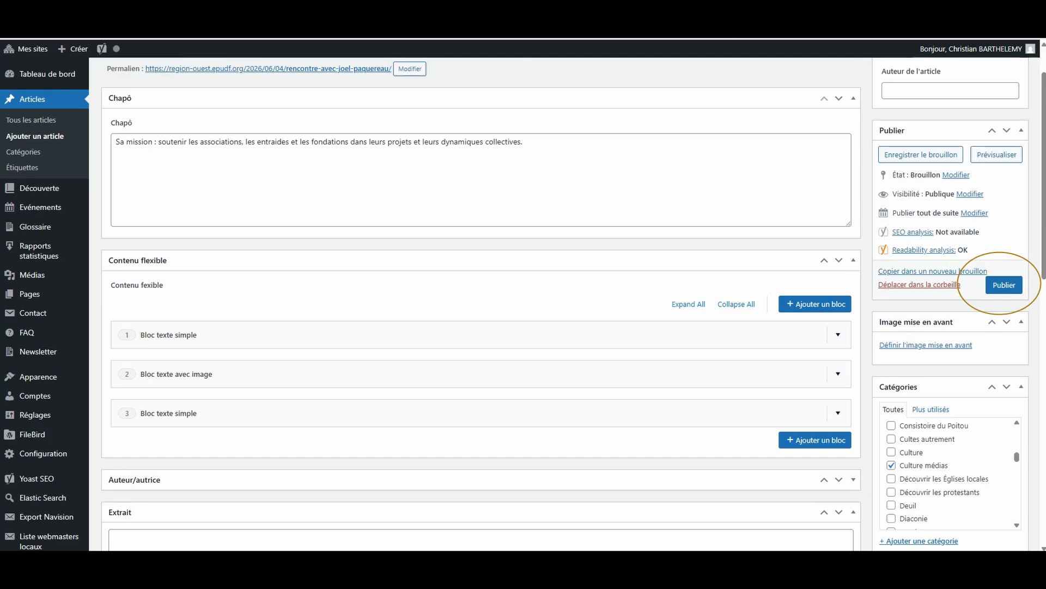
Publish the interview article with Publier.
click(1004, 284)
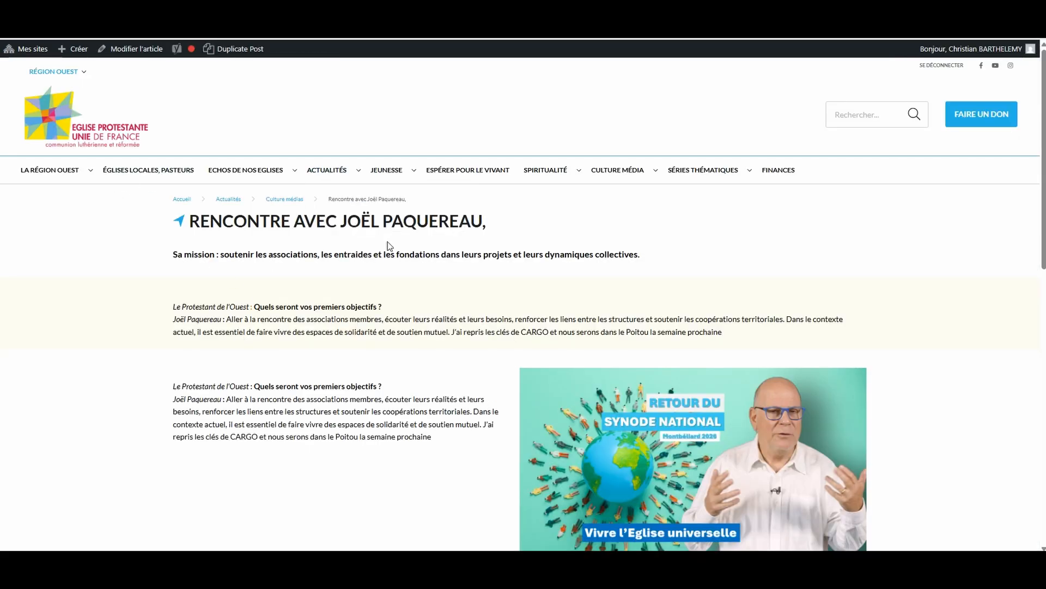
Reopen the published article for editing and add a Bloc citation block.
click(129, 51)
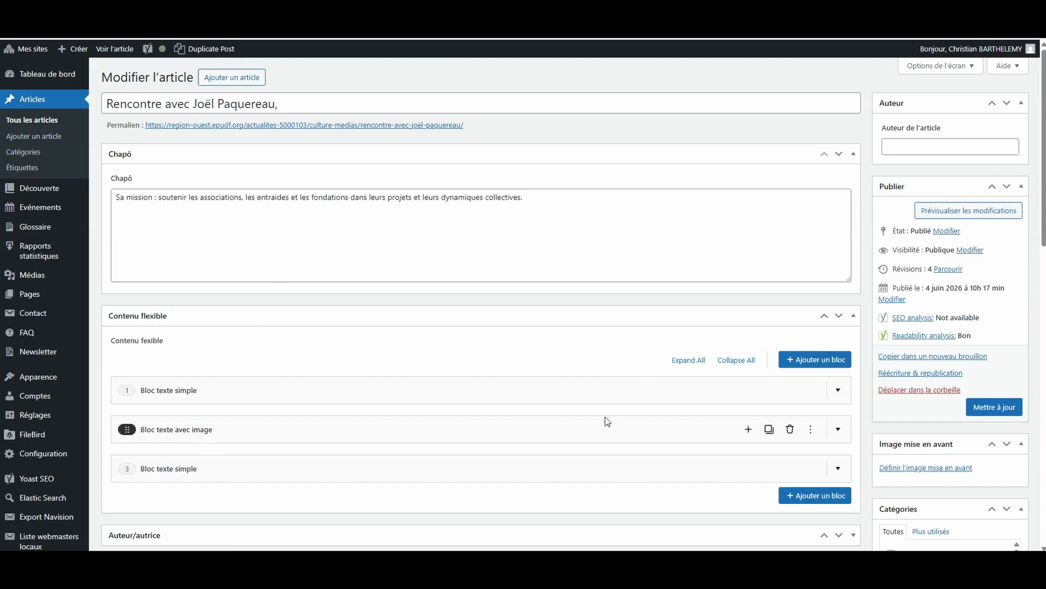
scroll(743, 385, down, 3)
click(821, 329)
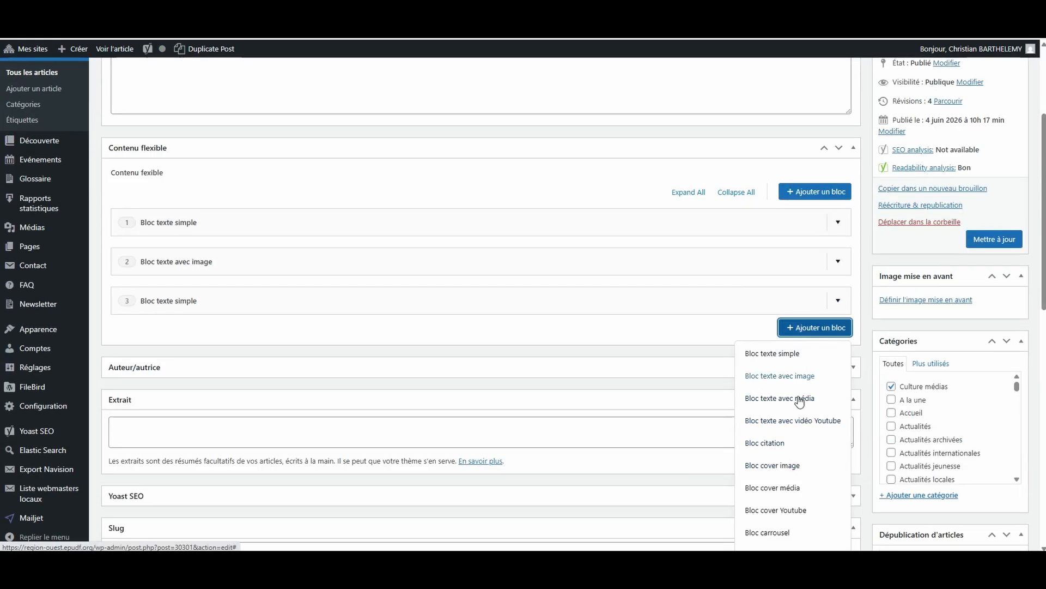
click(748, 447)
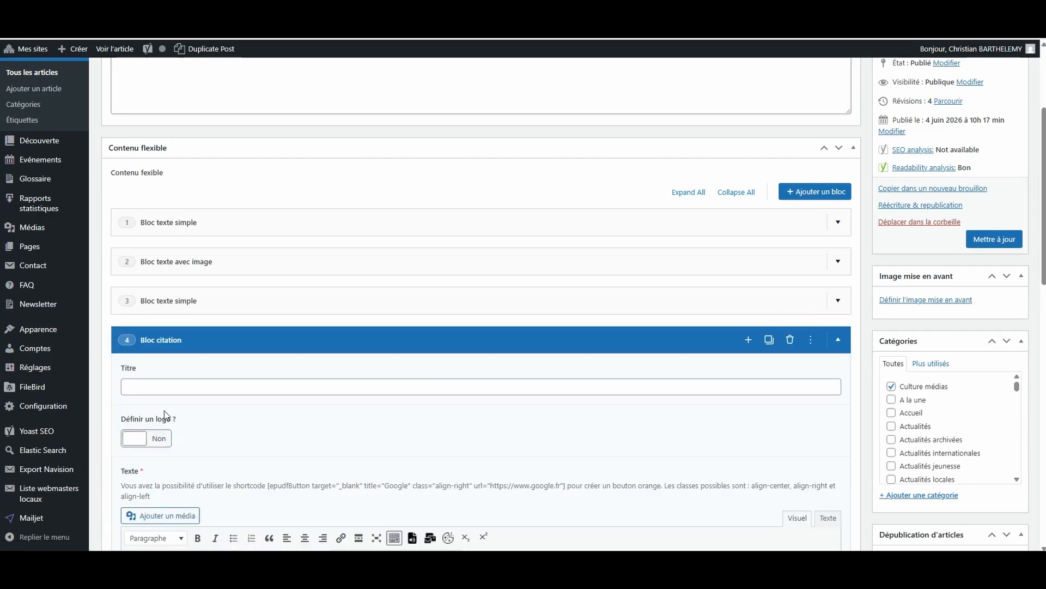
Paste 'Le Protestant de l'Ouest : Un mot pour conclure ?' and format it 22px Lato.
scroll(165, 410, down, 5)
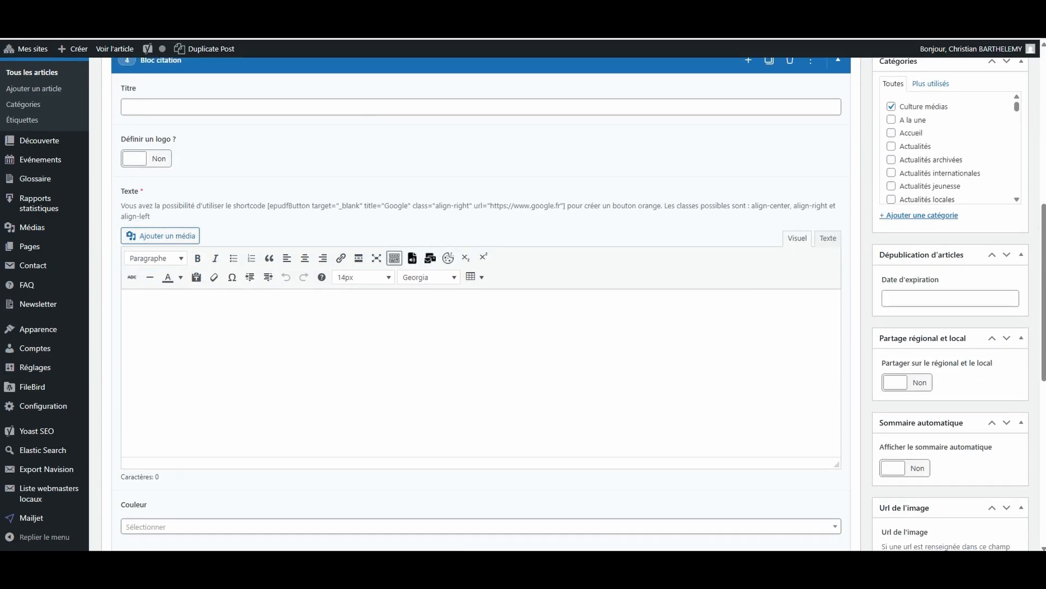
text(Le Protestant de l’Ouest : Un mot pour conclure ?)
scroll(480, 305, up, 3)
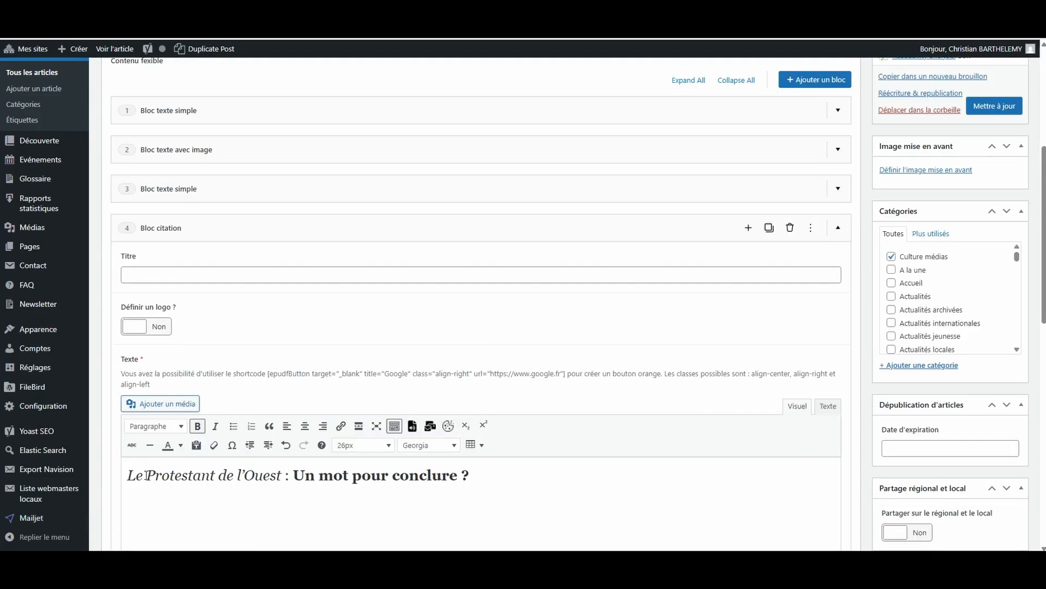
drag(119, 474, 494, 474)
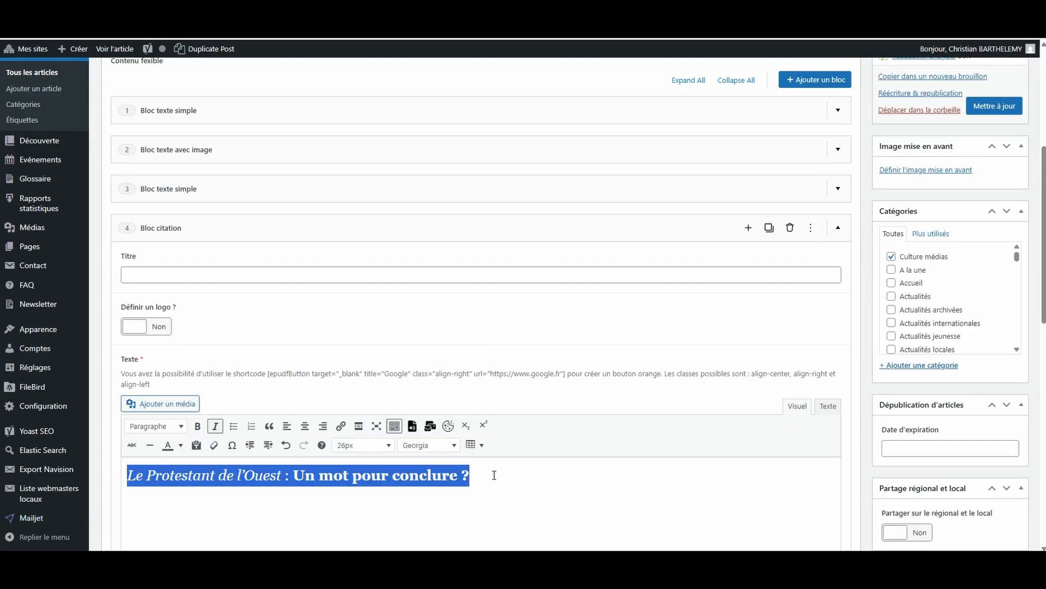
click(181, 445)
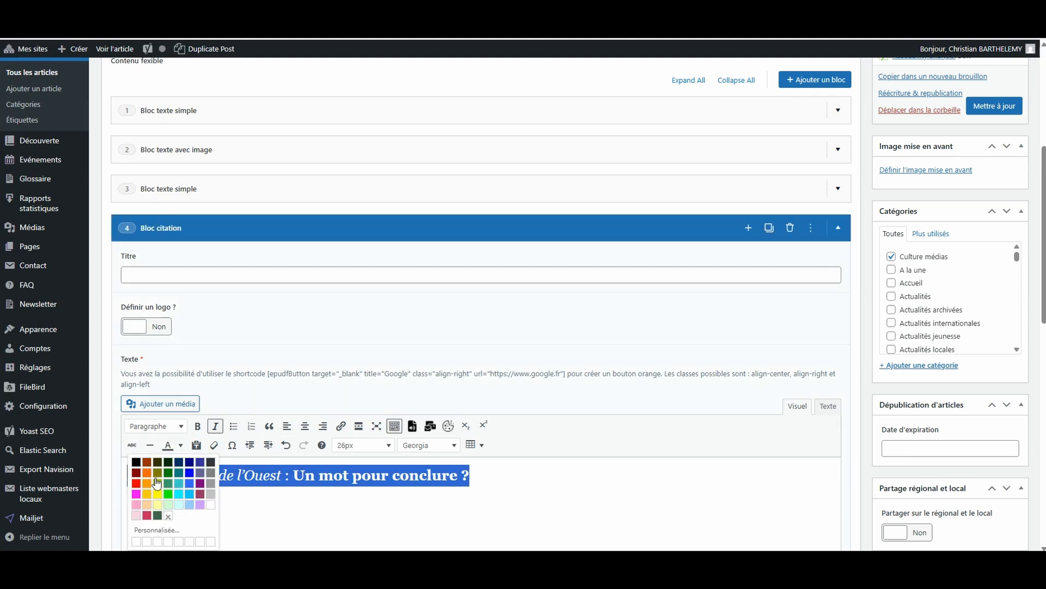
click(362, 445)
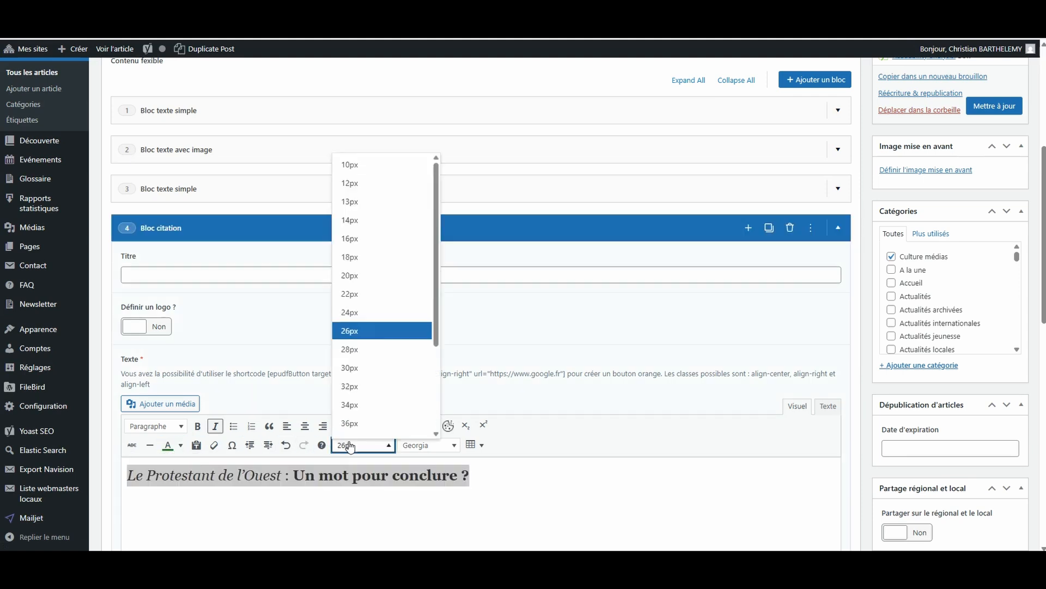
click(361, 294)
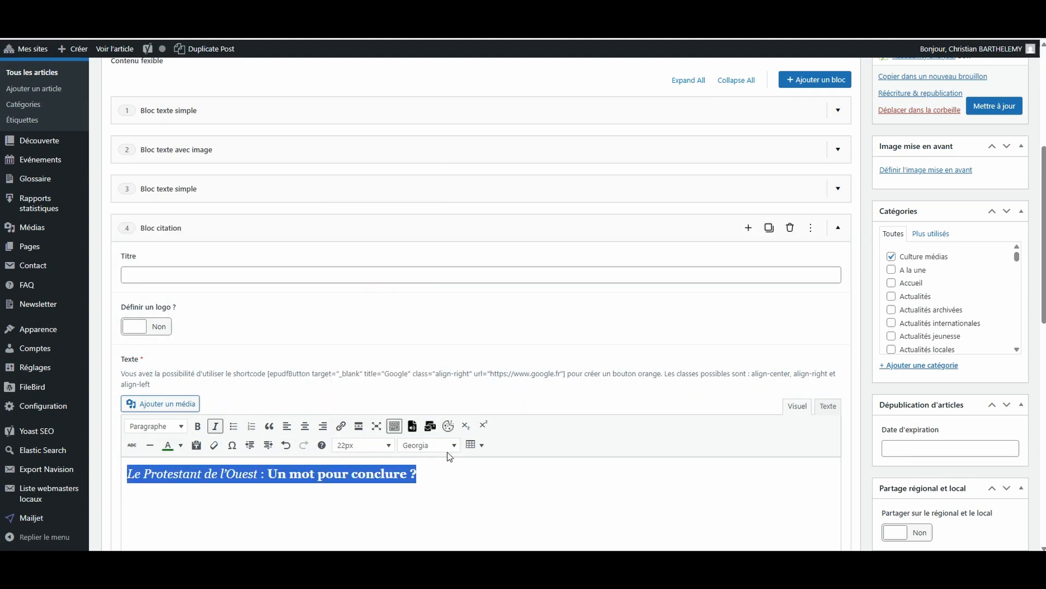
click(444, 446)
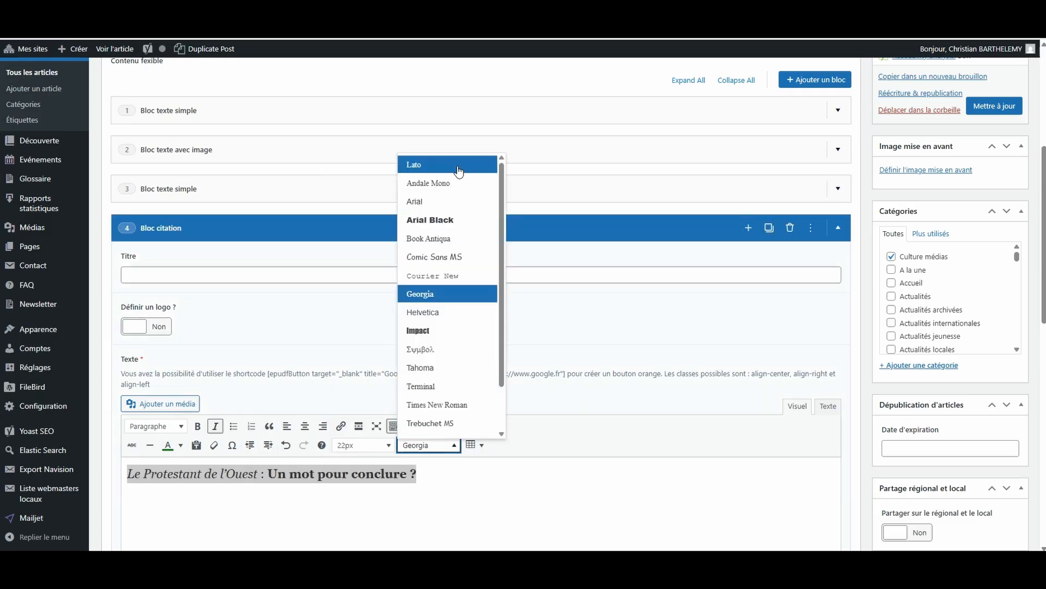
click(410, 164)
scroll(801, 355, up, 5)
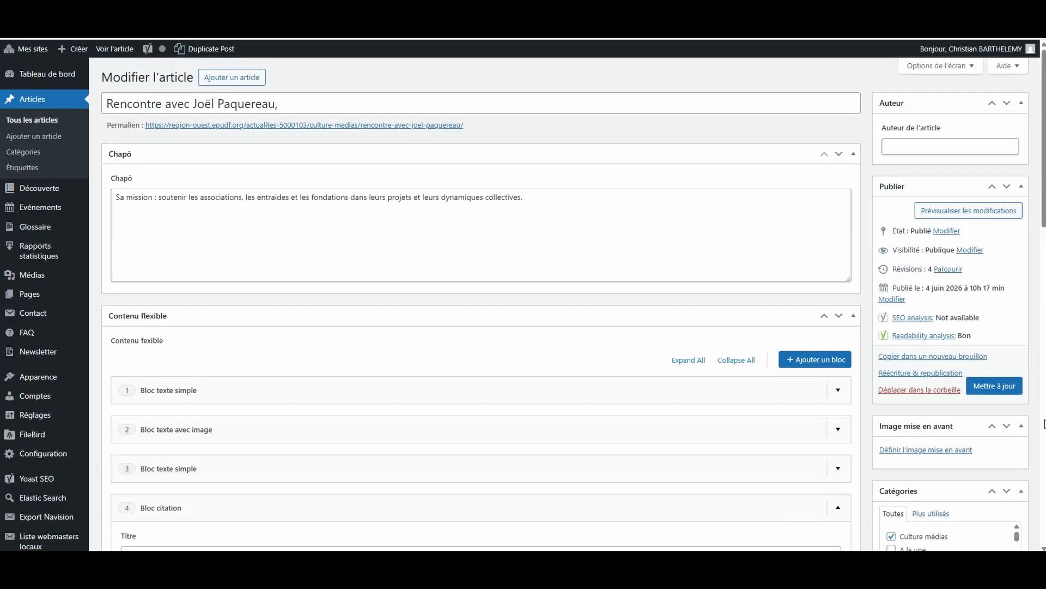
Save the article update and check the author dropdown, leaving the author unchanged.
click(994, 386)
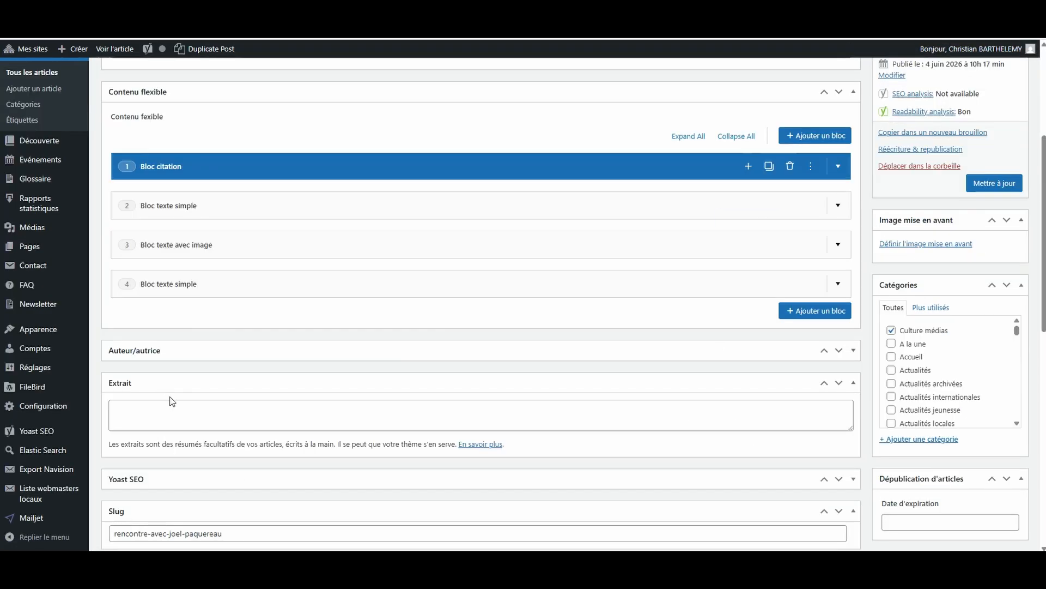
click(853, 351)
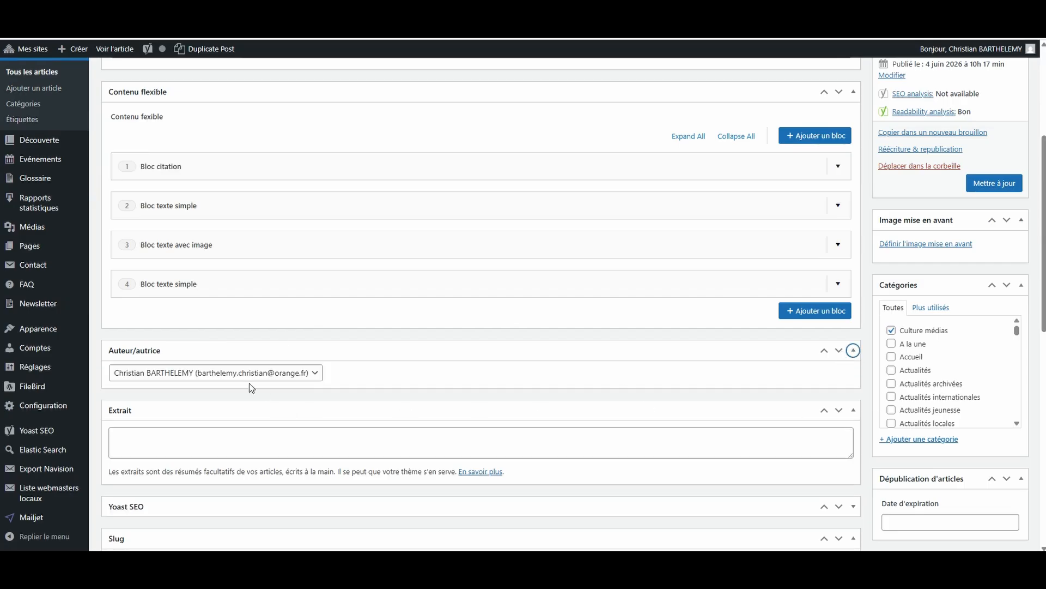
click(314, 375)
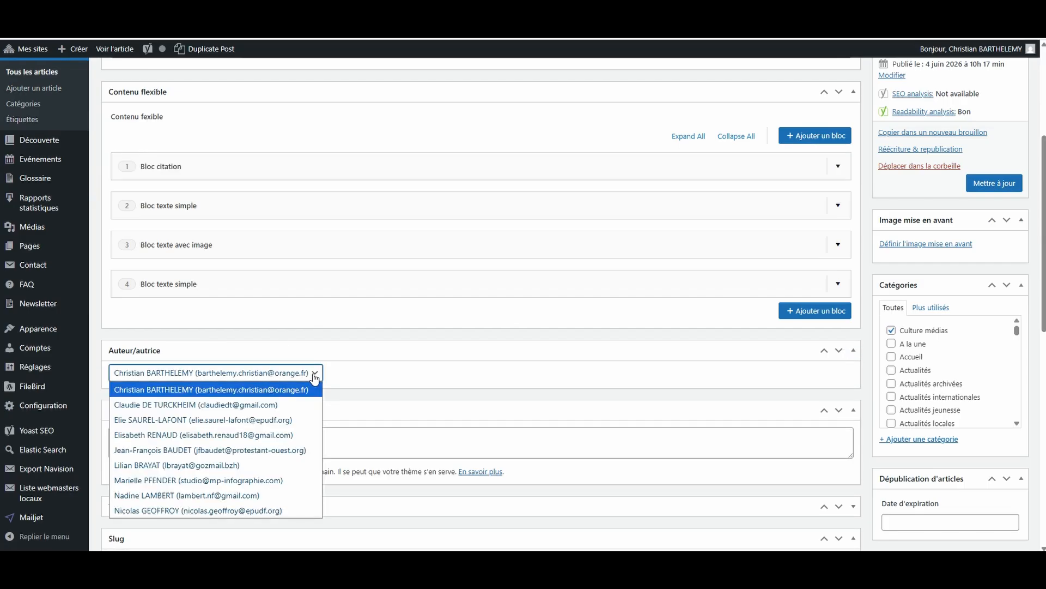
click(315, 378)
mouse_move(970, 50)
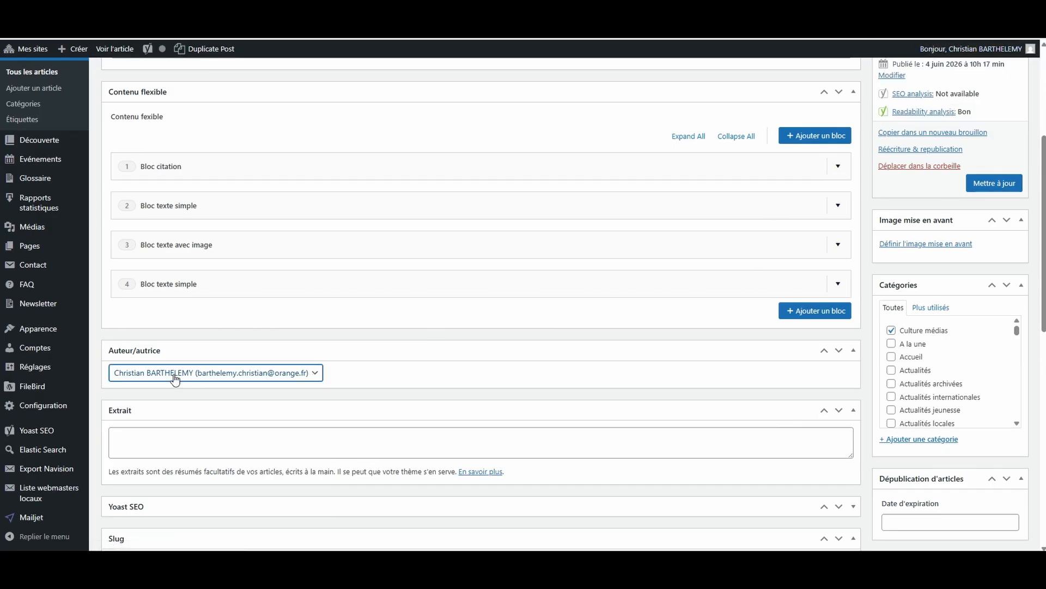
click(314, 375)
click(314, 376)
Save the article update again with Mettre à jour.
scroll(298, 442, down, 1)
scroll(981, 414, up, 4)
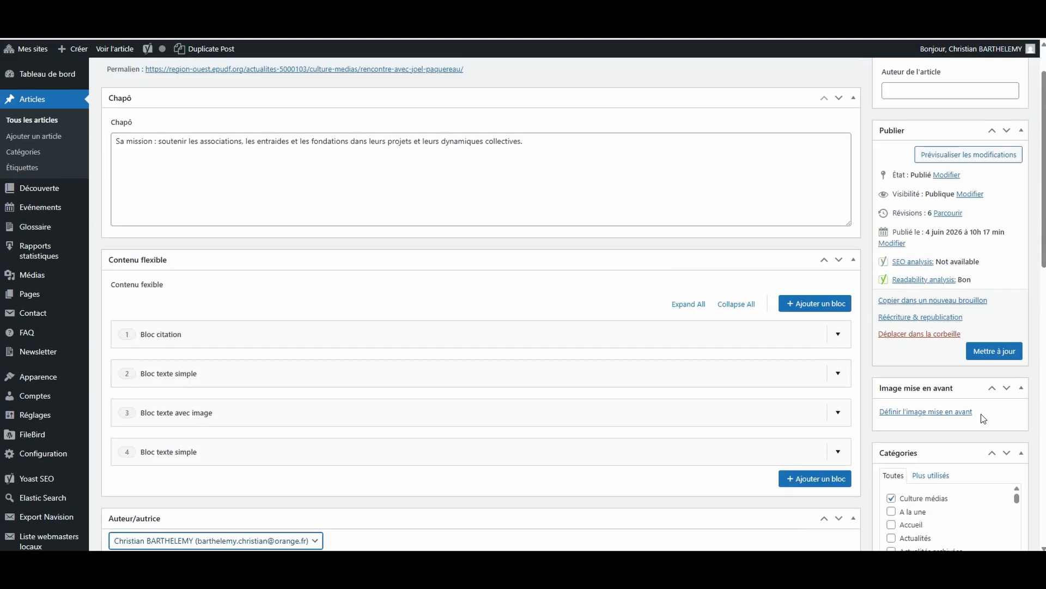
click(998, 352)
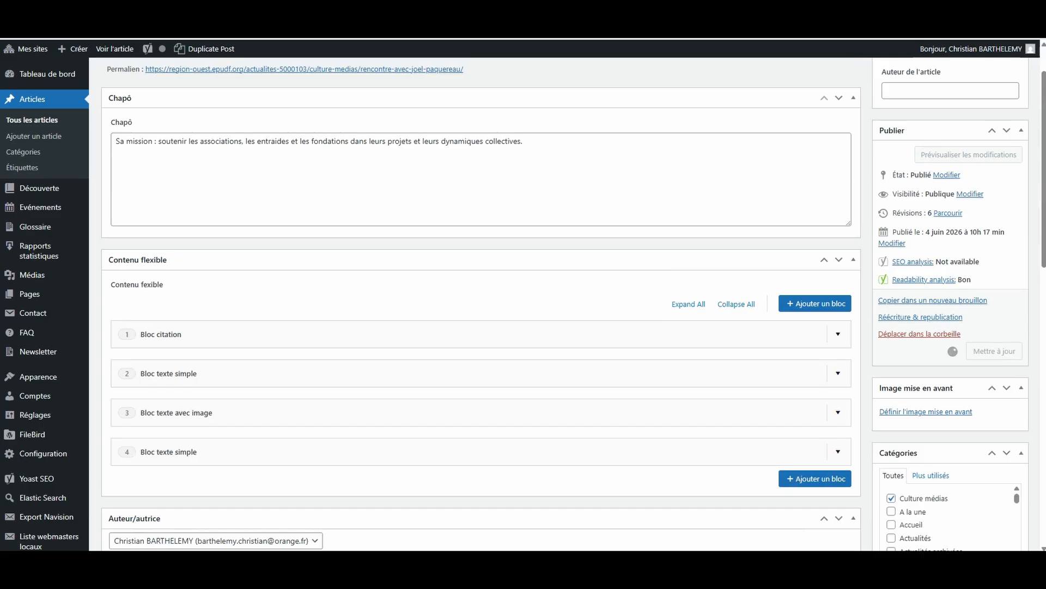
Browse the EPUdF homepage, then return to the editor and open the featured-image window.
scroll(891, 207, down, 4)
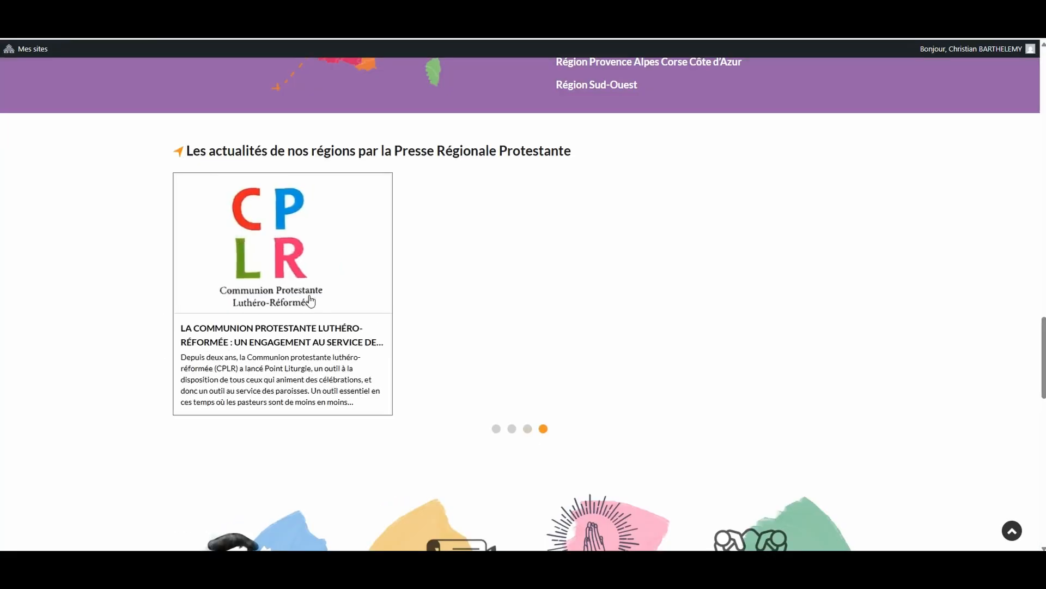
scroll(309, 300, down, 5)
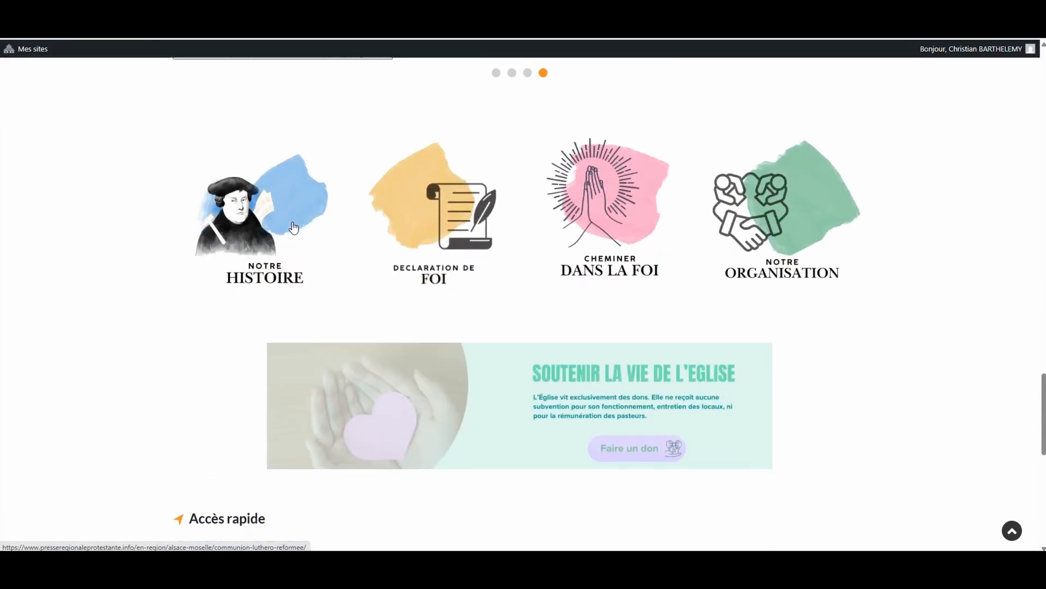
scroll(294, 226, up, 15)
scroll(295, 226, up, 20)
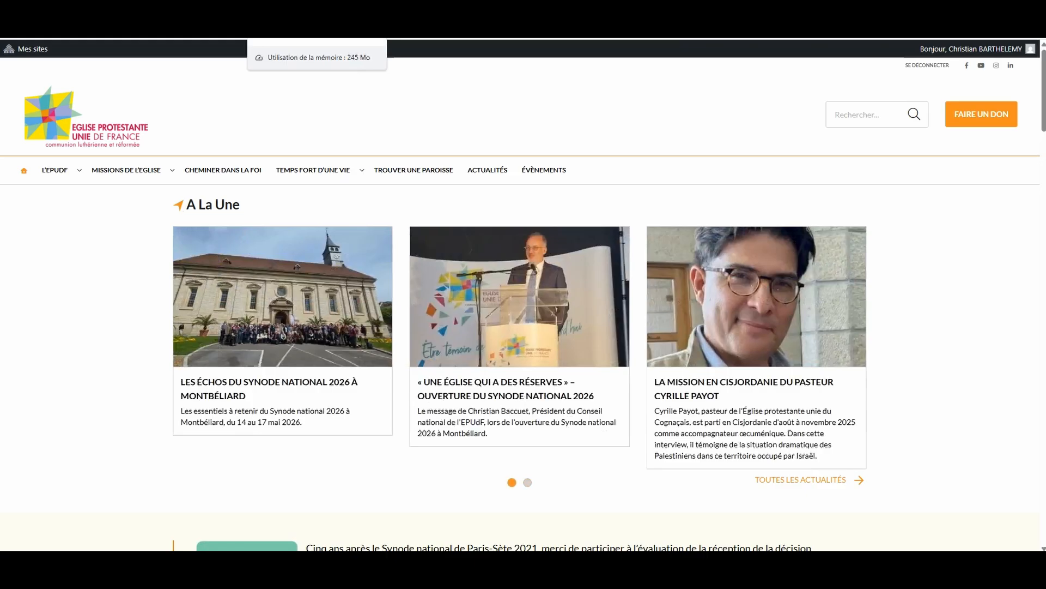
click(316, 28)
click(926, 303)
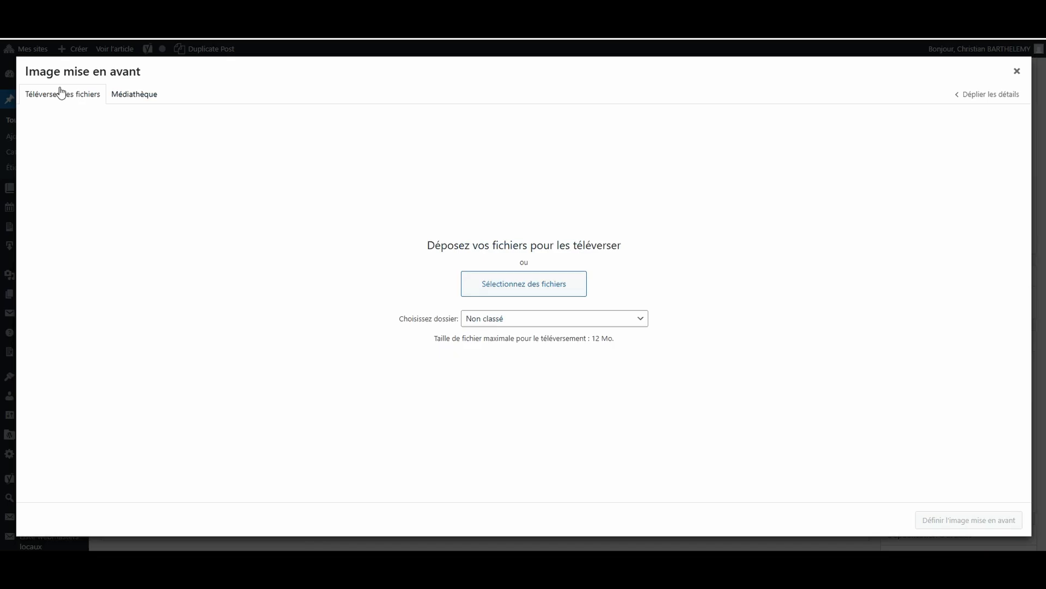
Upload 2026-06-04_102318.png from Récent and set it as the featured image.
click(516, 287)
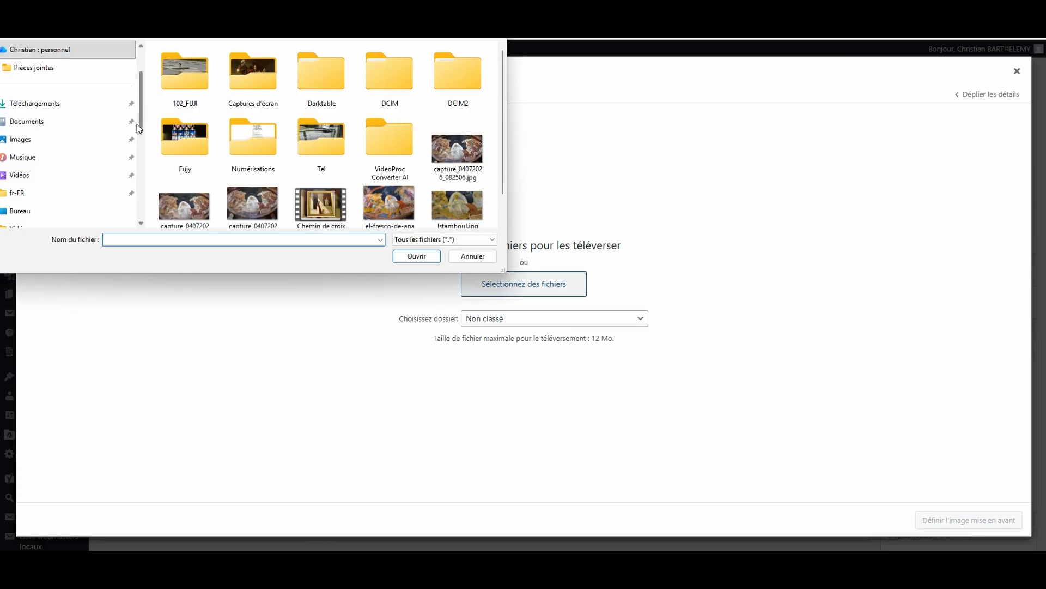
scroll(136, 124, up, 1)
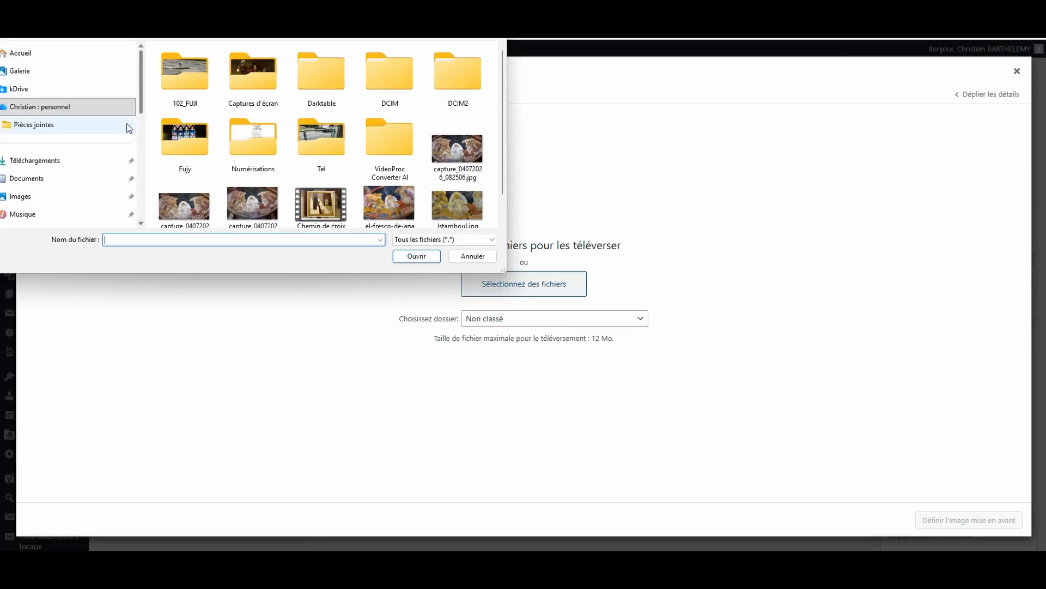
click(39, 53)
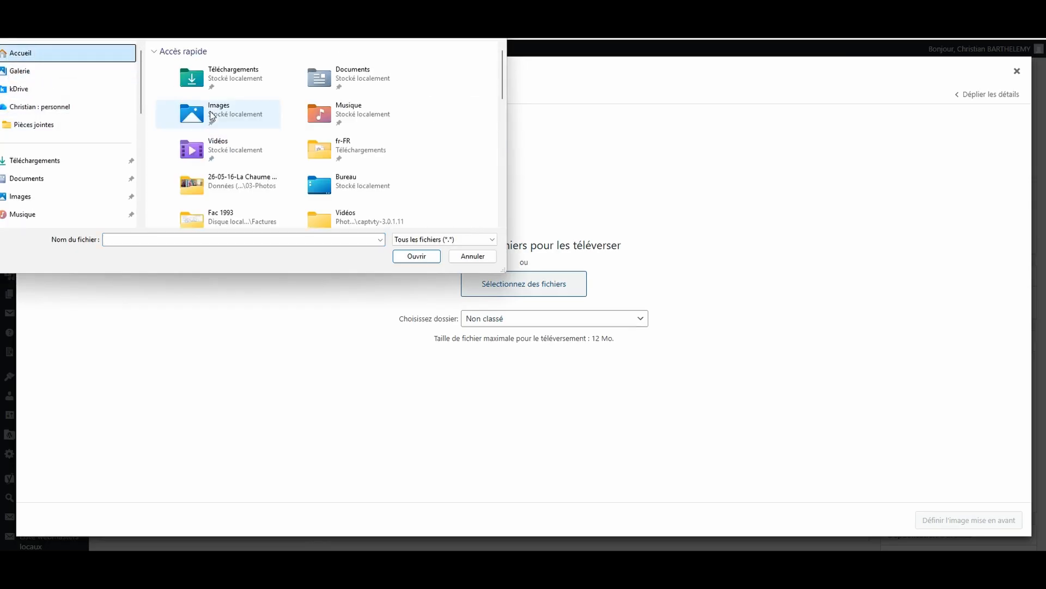
scroll(213, 120, down, 3)
scroll(212, 120, down, 1)
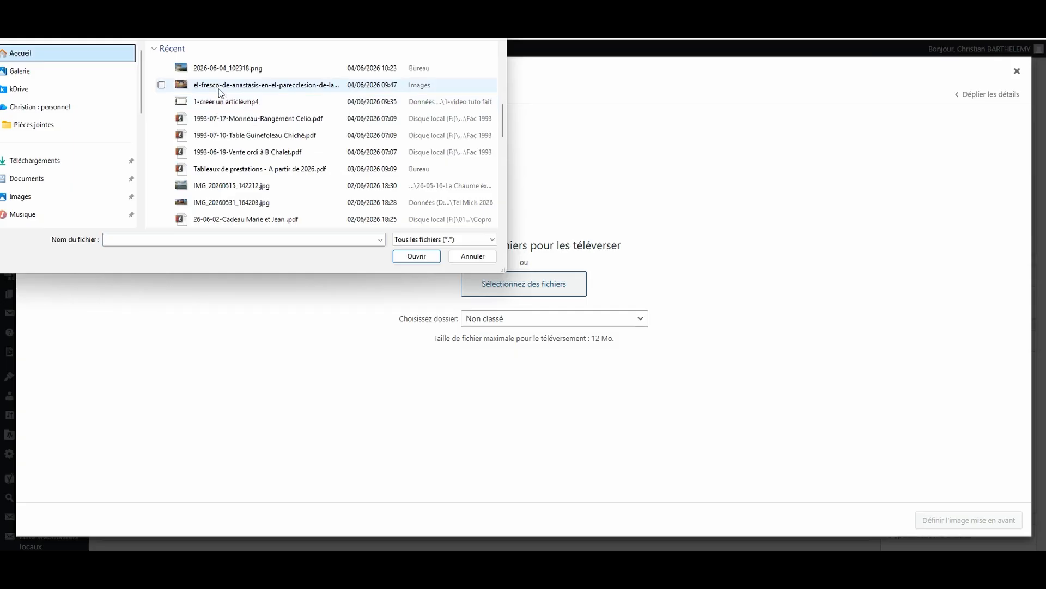
click(214, 69)
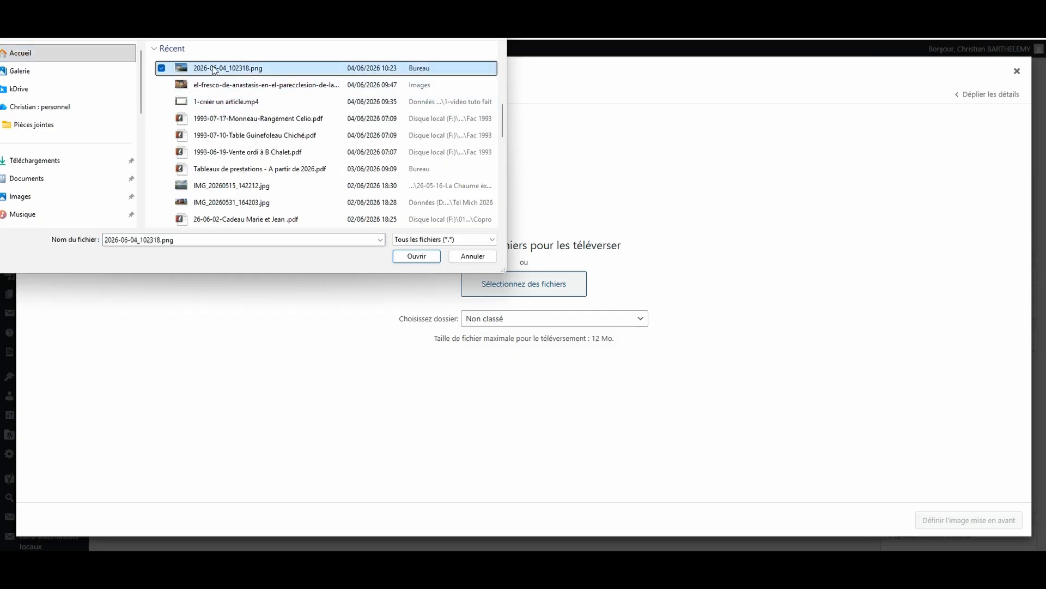
click(413, 254)
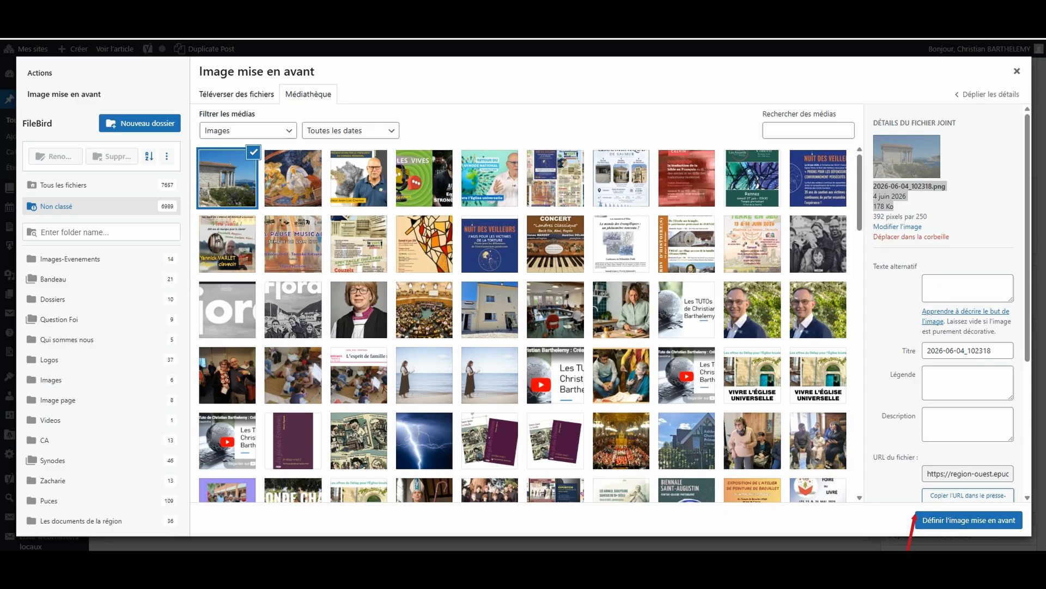
click(969, 519)
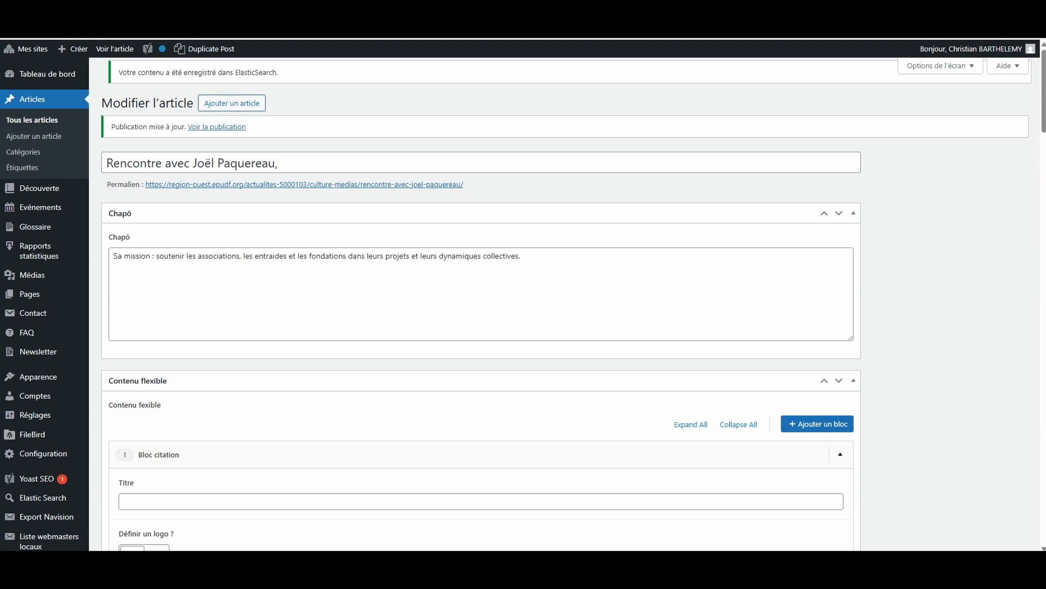
View the published article on the public site, scroll through it, then go to the home page.
mouse_move(164, 54)
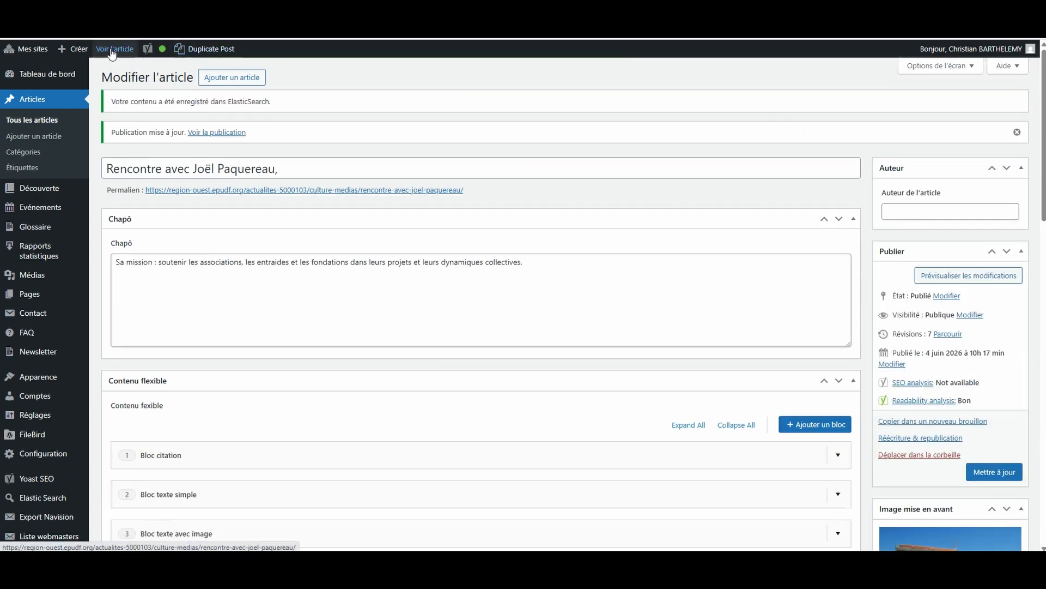
click(124, 62)
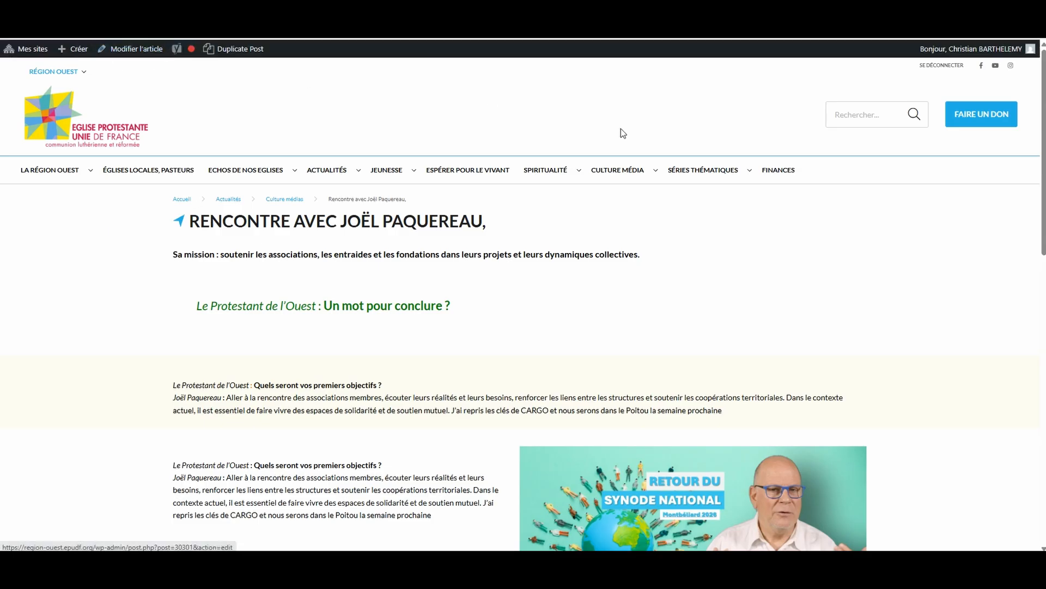
mouse_move(630, 169)
scroll(639, 181, down, 3)
scroll(639, 181, down, 5)
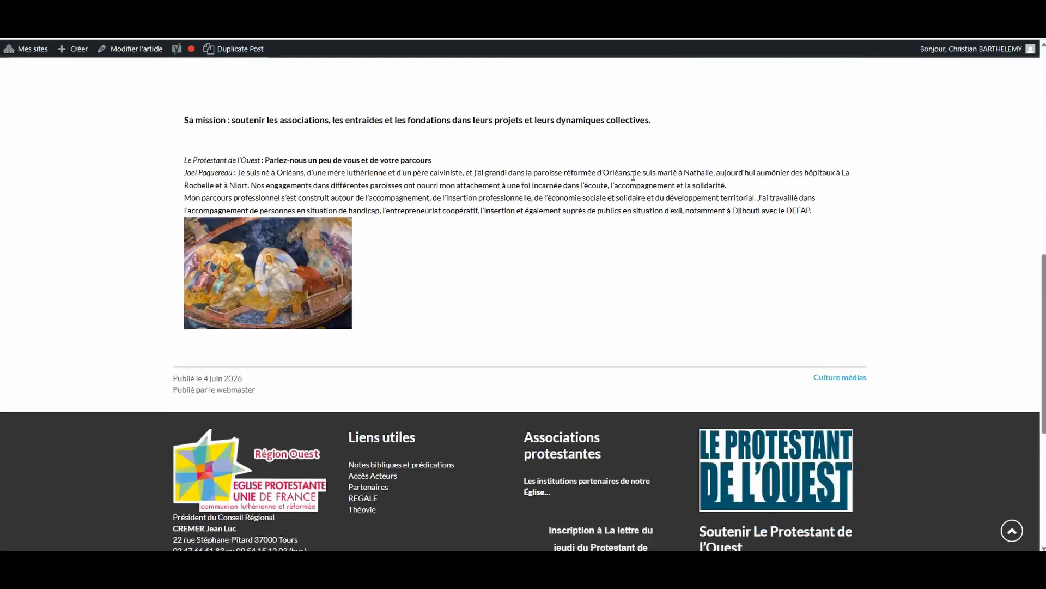
scroll(639, 182, up, 10)
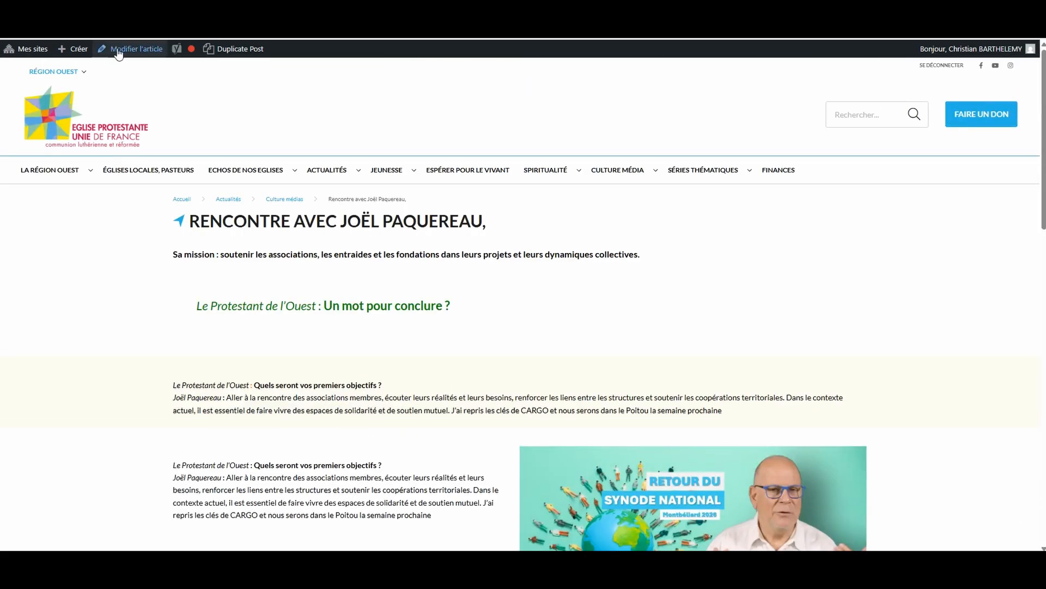
mouse_move(234, 41)
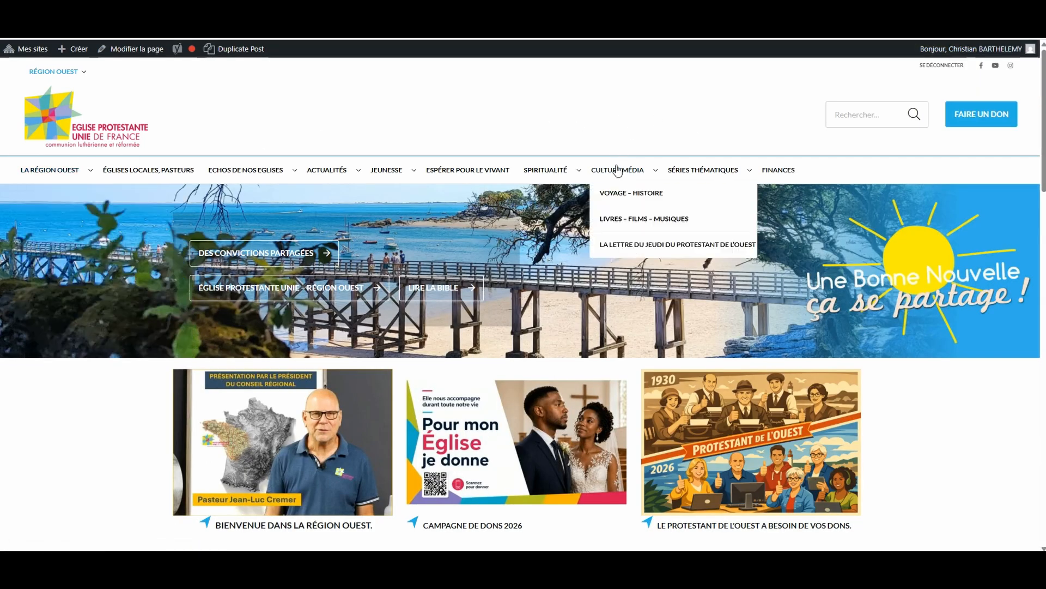
Check the live 'Rencontre avec Joël Paquereau' article via the Voyage – Histoire category, then close the tab.
click(625, 194)
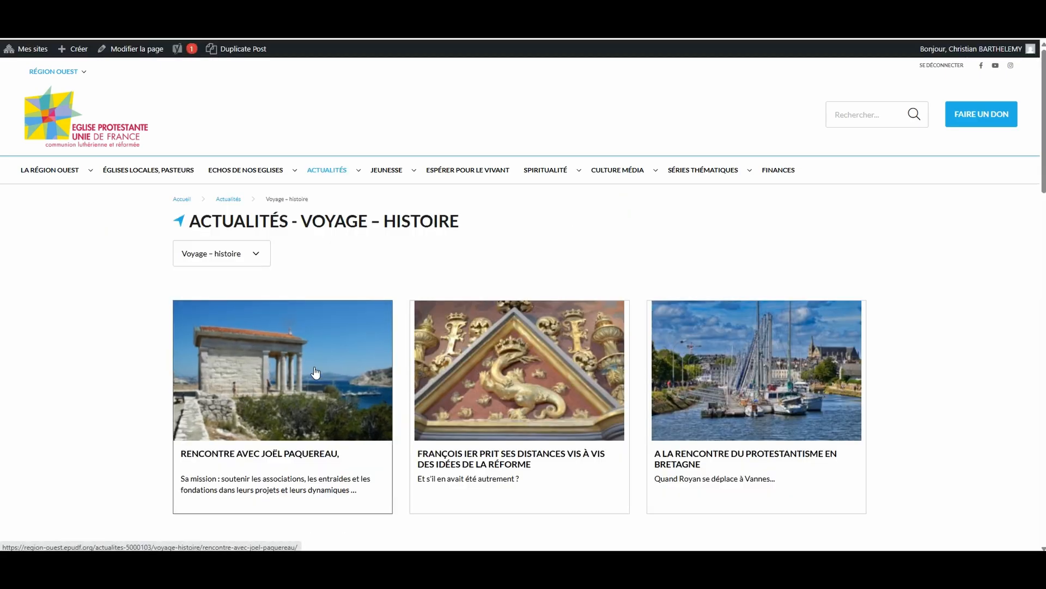
click(244, 455)
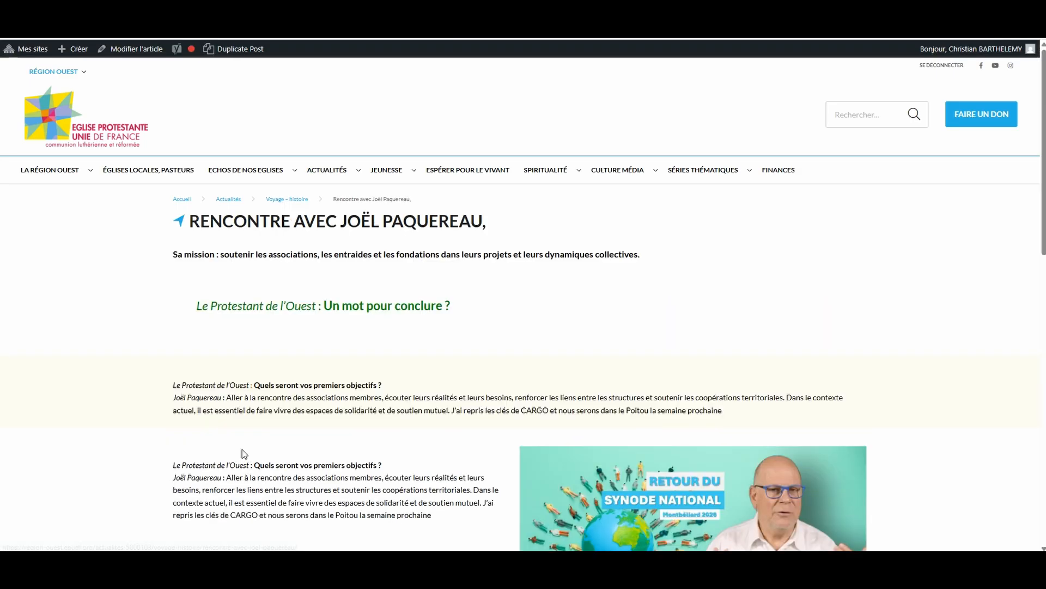
scroll(351, 229, down, 10)
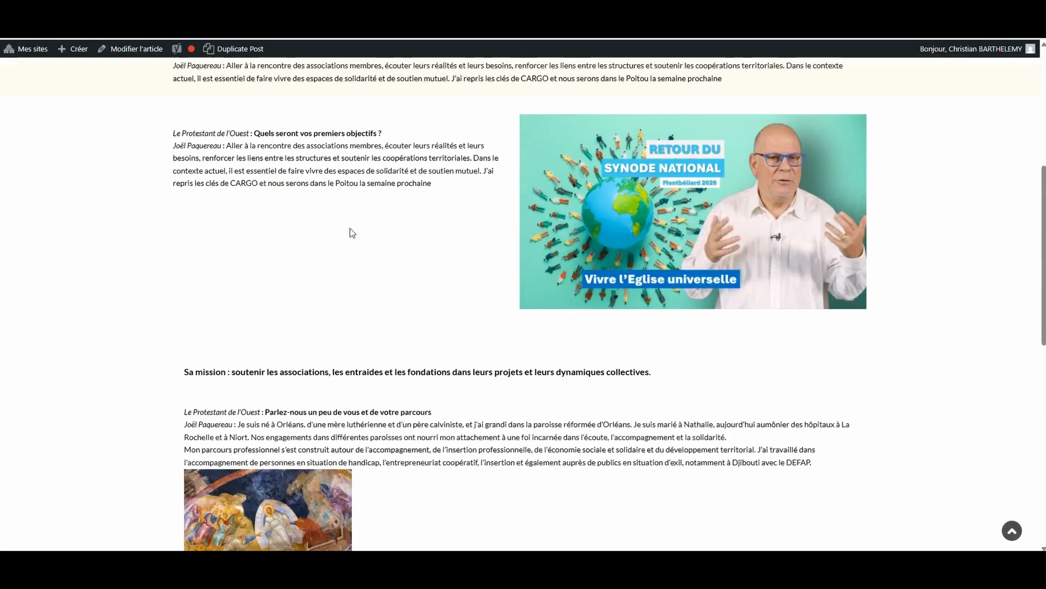
scroll(353, 233, up, 5)
scroll(352, 231, up, 4)
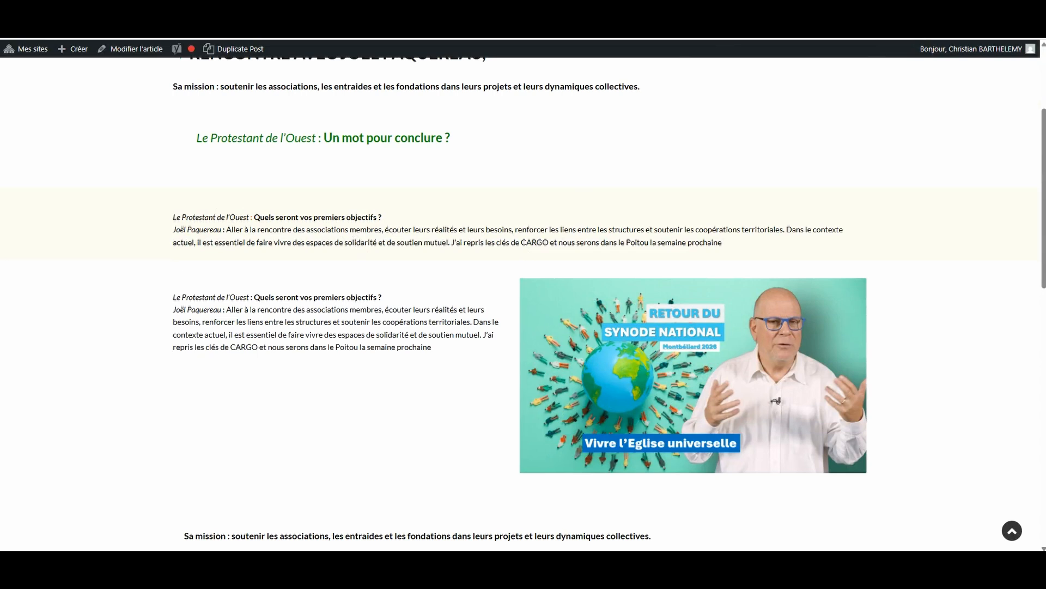
key(ctrl+w)
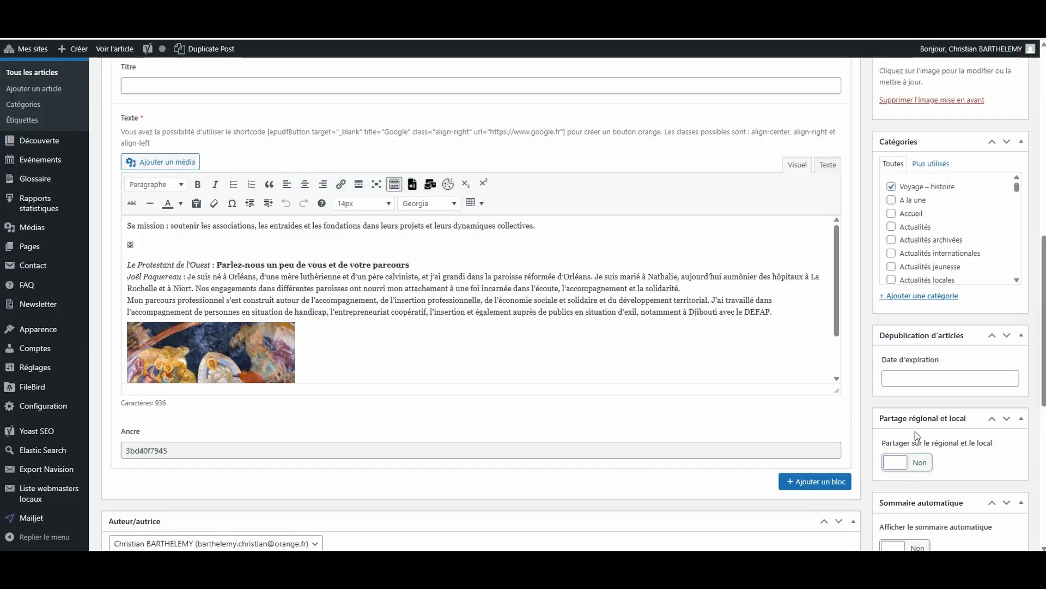
Switch 'Partager sur le régional et le local' to Oui.
click(890, 465)
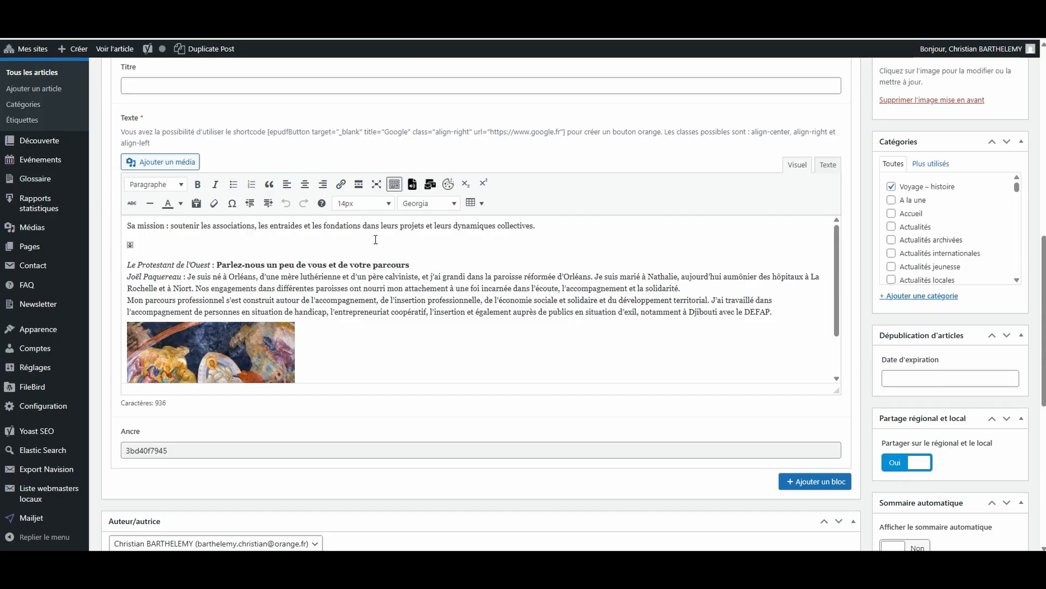
scroll(948, 422, down, 4)
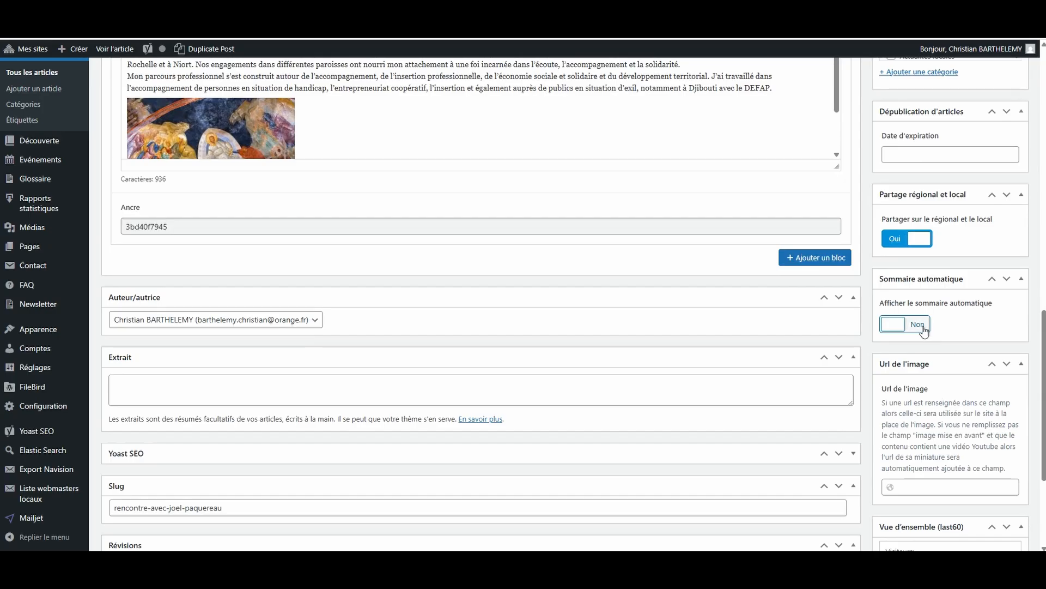
scroll(915, 229, up, 8)
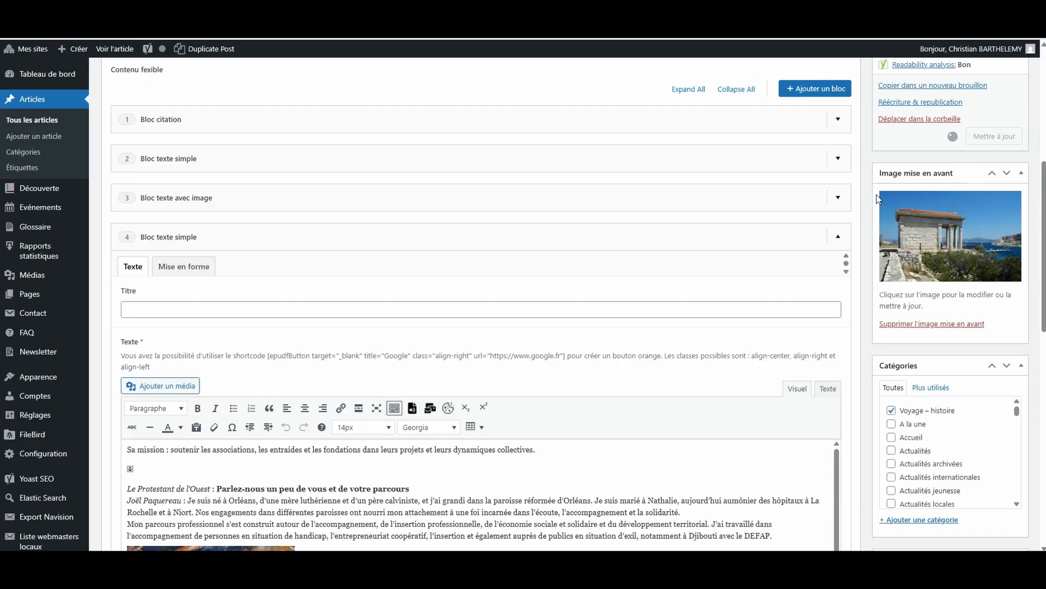
scroll(877, 192, down, 2)
scroll(878, 191, down, 8)
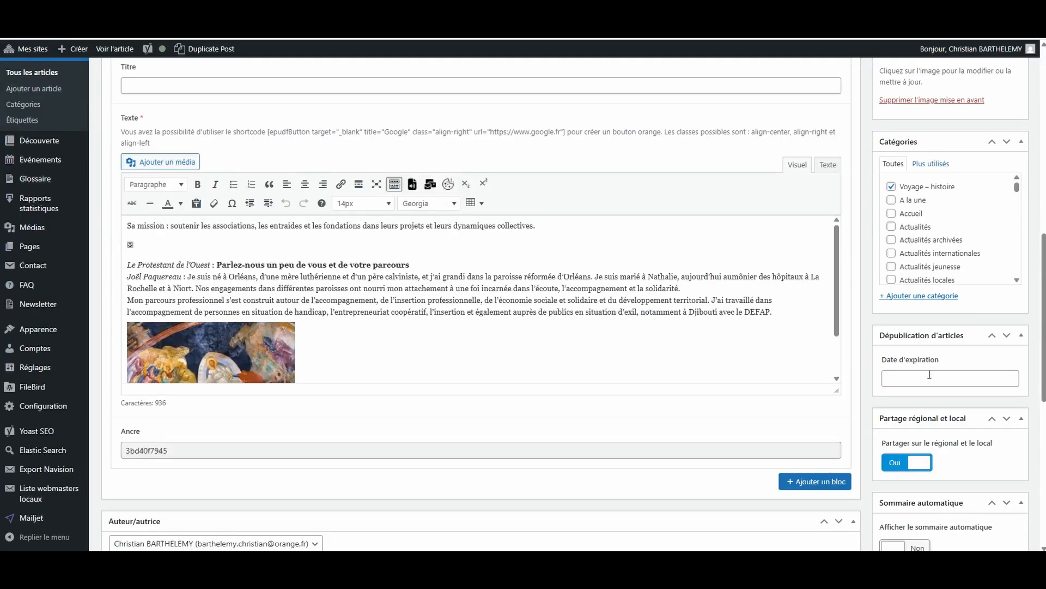
Set the post's expiration date to 5 June 2026 (05/06/2026 00:00:00).
click(916, 379)
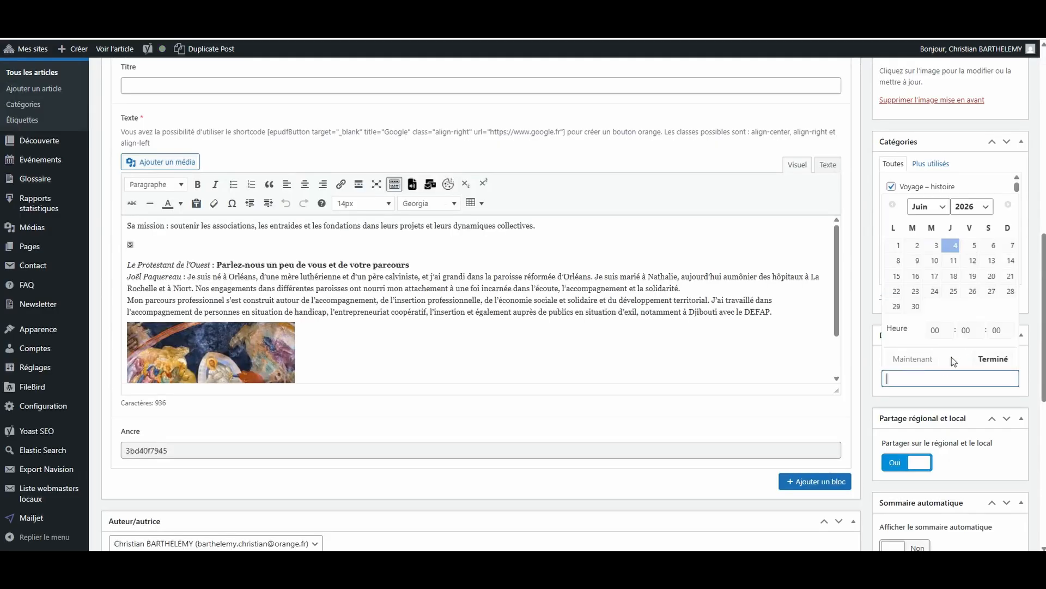
click(973, 248)
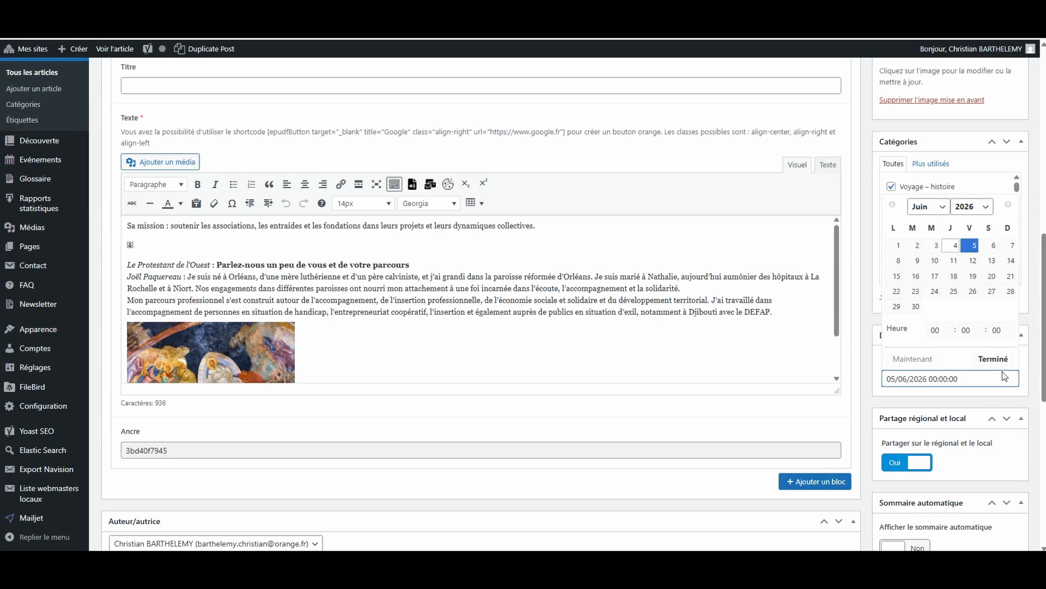
click(993, 358)
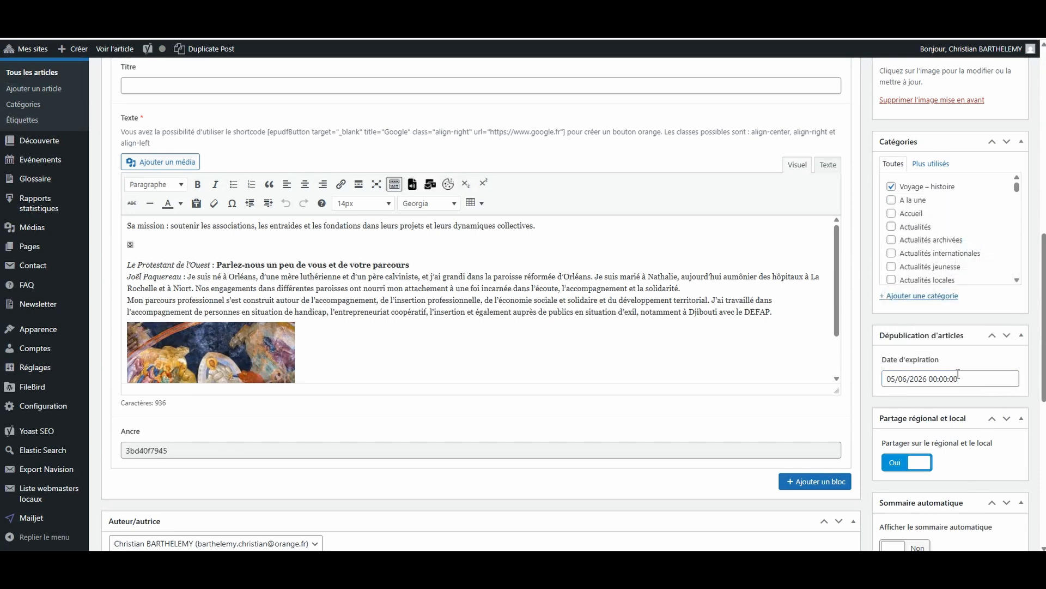
scroll(951, 196, up, 7)
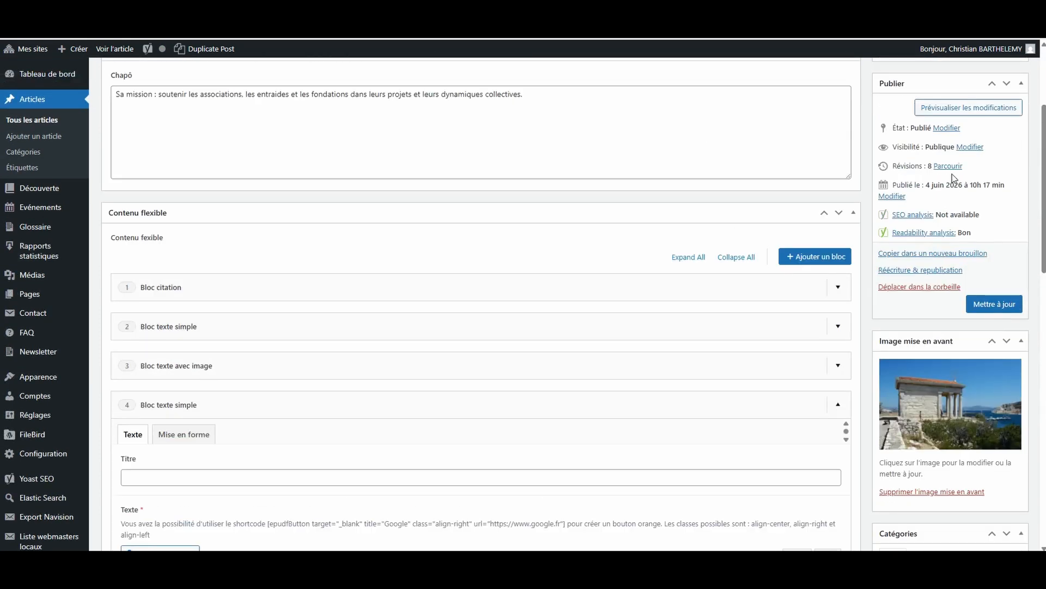
Save the post with Mettre à jour and view the updated article on the public site.
click(1010, 305)
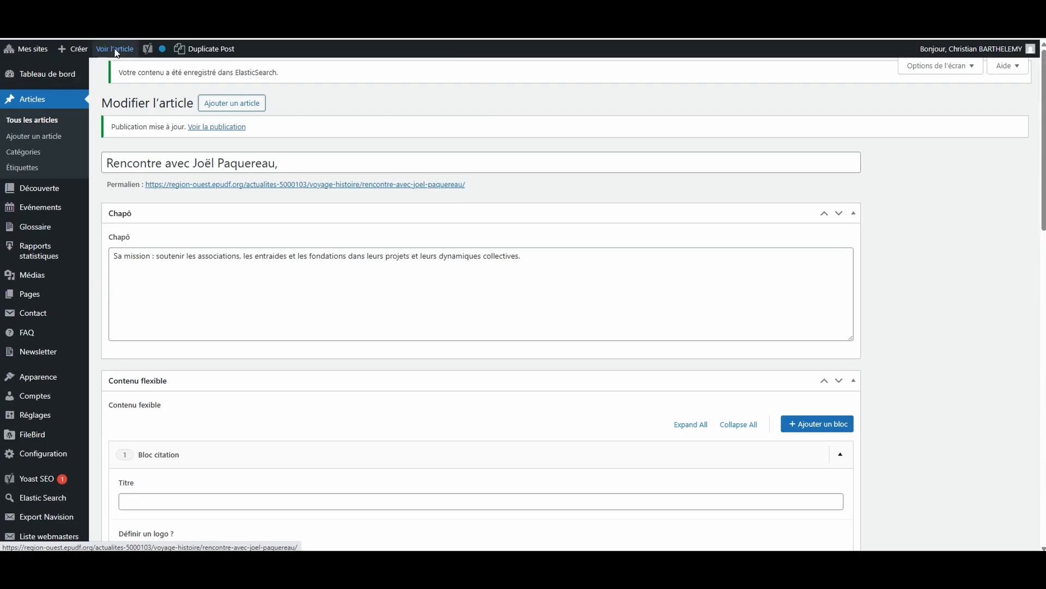
click(115, 50)
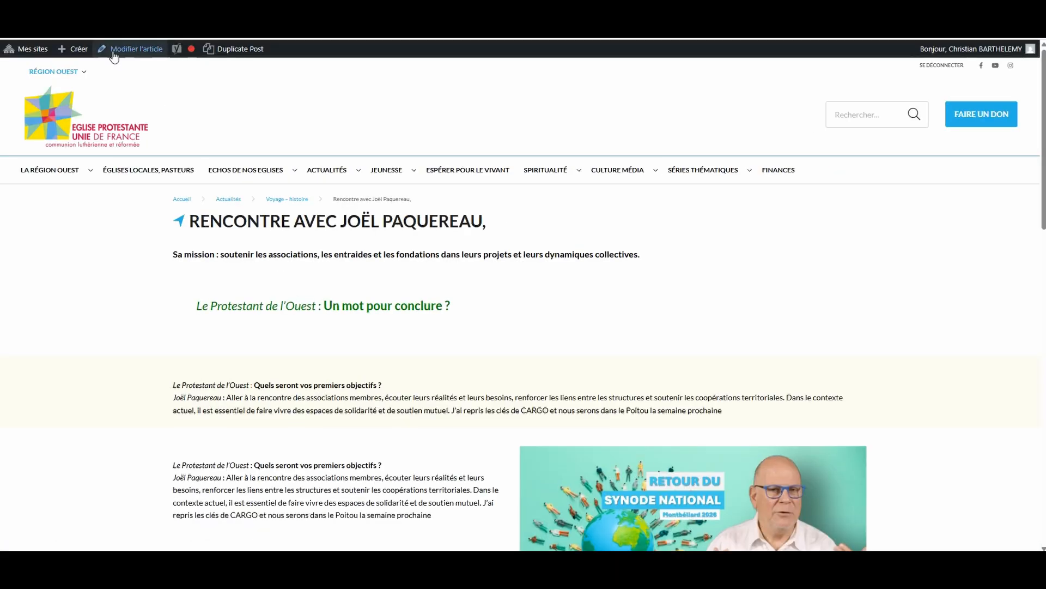